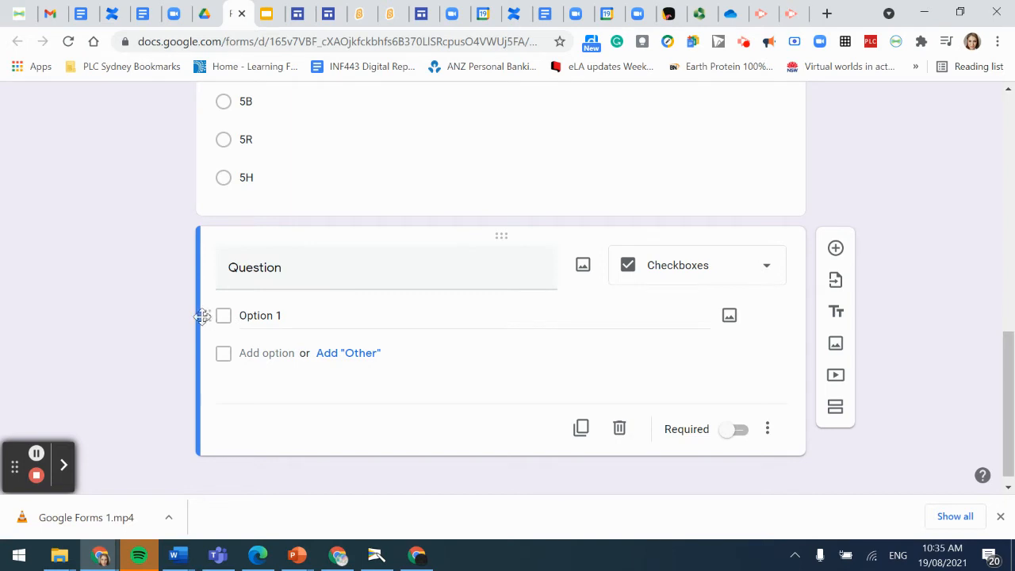
Title the checkbox question "Polar bears are:" and give it the options cute, fuzzy and lovely
{"action": "left_click", "coordinate": [254, 278]}
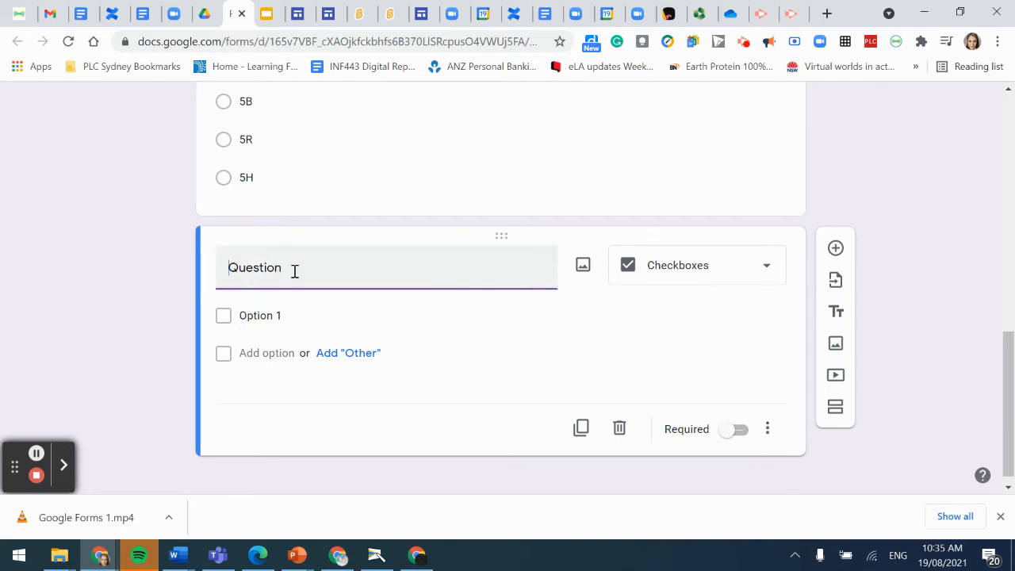
{"action": "type", "text": "Polar bears are:"}
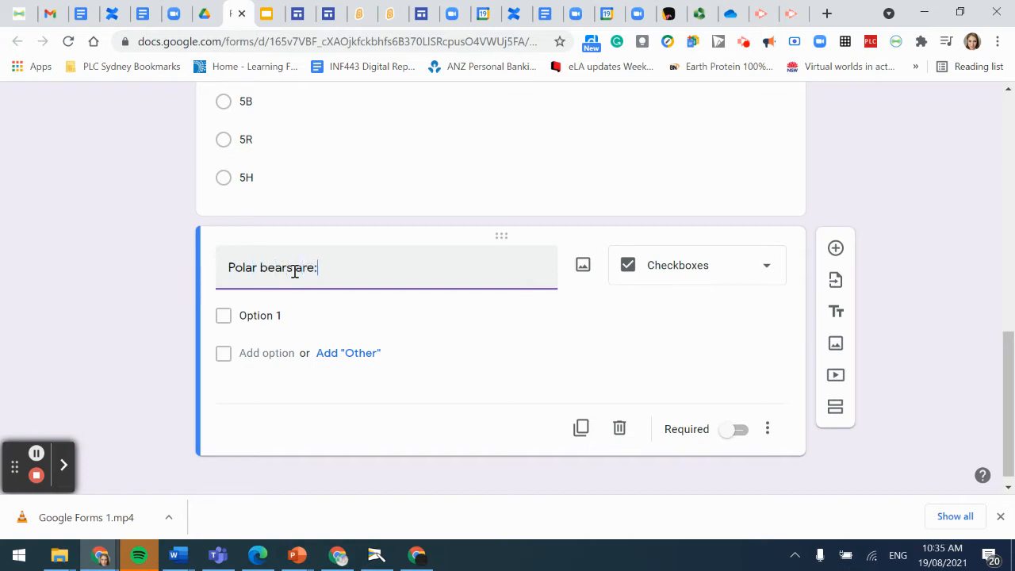
{"action": "left_click", "coordinate": [271, 315]}
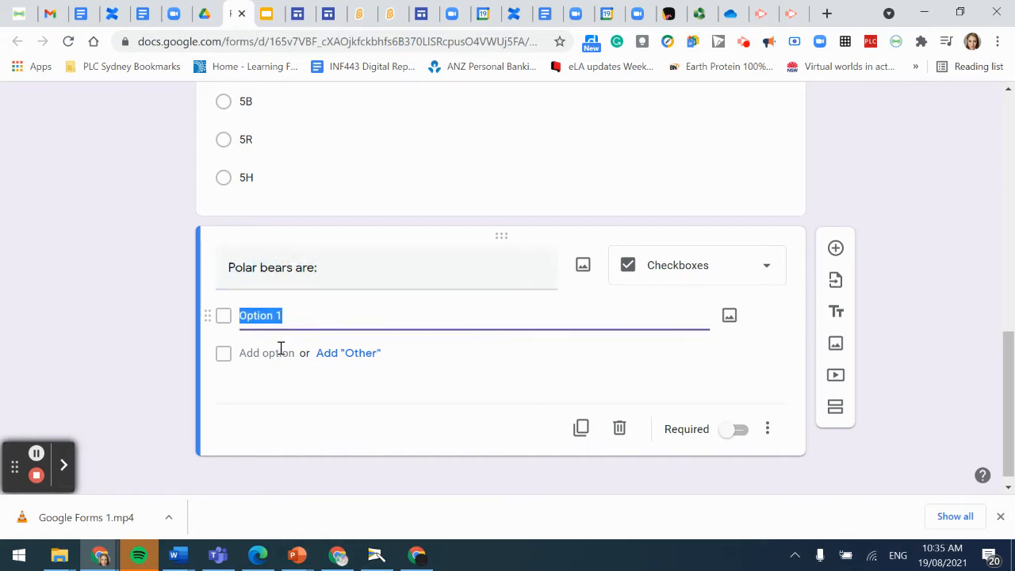
{"action": "type", "text": "ute"}
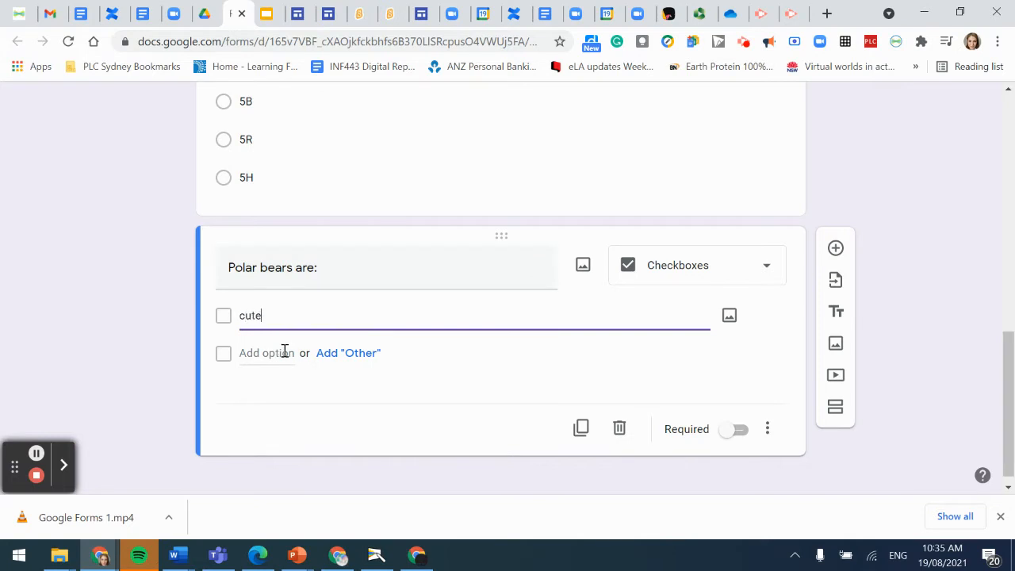
{"action": "left_click", "coordinate": [285, 352]}
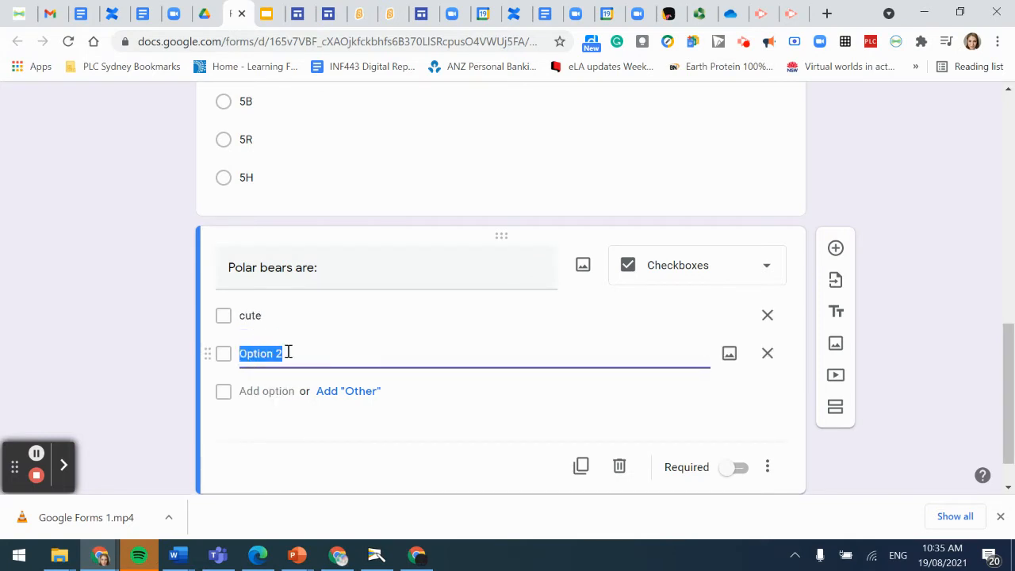
{"action": "type", "text": "fuzzy"}
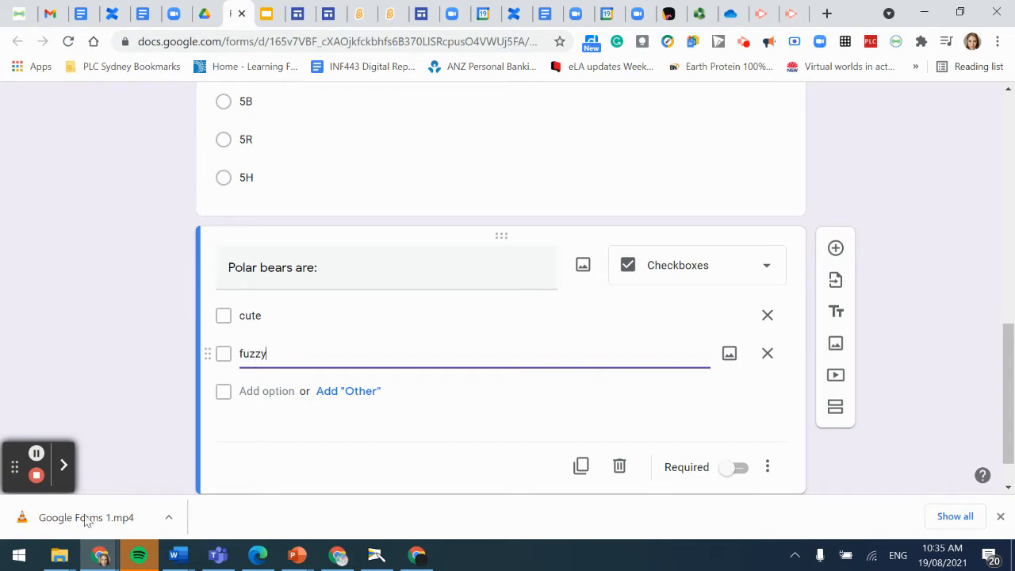
{"action": "left_click", "coordinate": [252, 392]}
{"action": "type", "text": "lovely"}
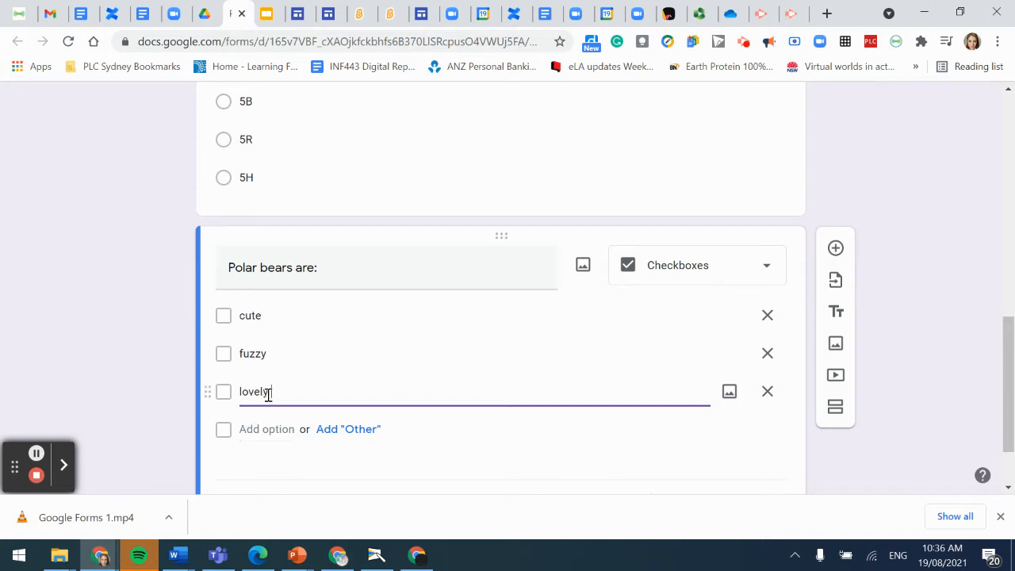
Add a new question below the polar bear checkbox question and set its type to Drop-down
{"action": "scroll", "coordinate": [347, 360], "scroll_direction": "down", "scroll_amount": 1}
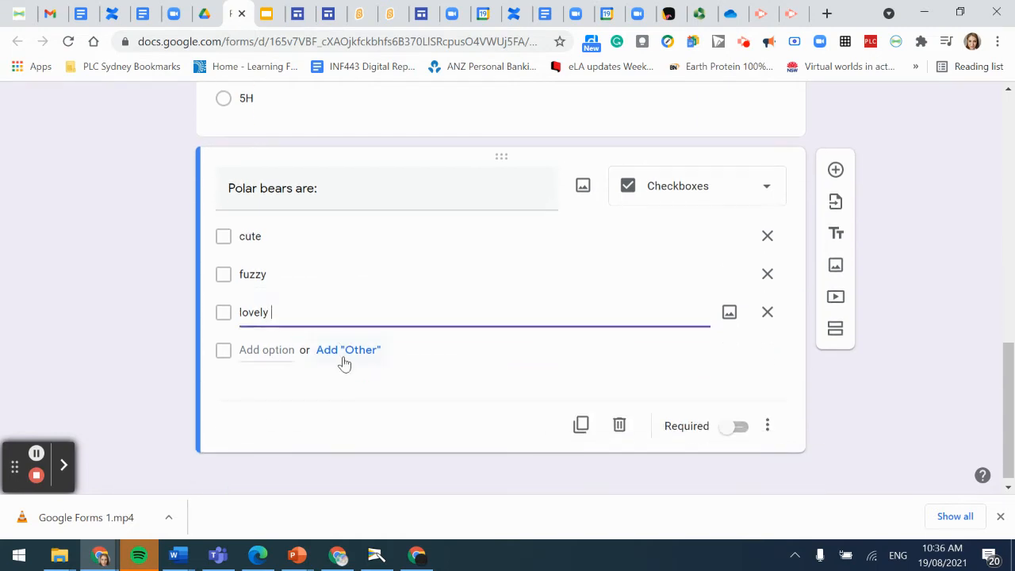
{"action": "left_click", "coordinate": [836, 200]}
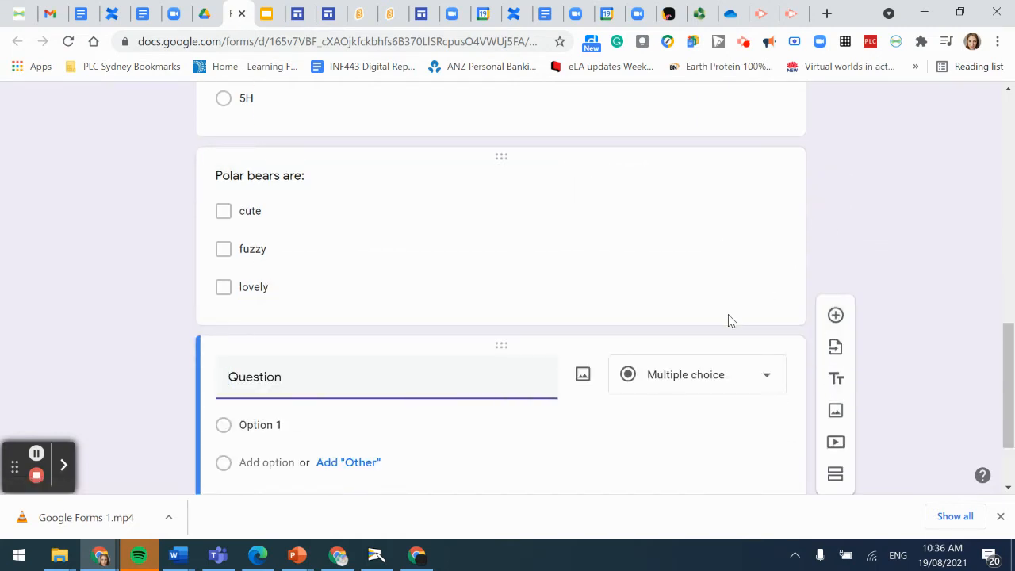
{"action": "left_click", "coordinate": [749, 270]}
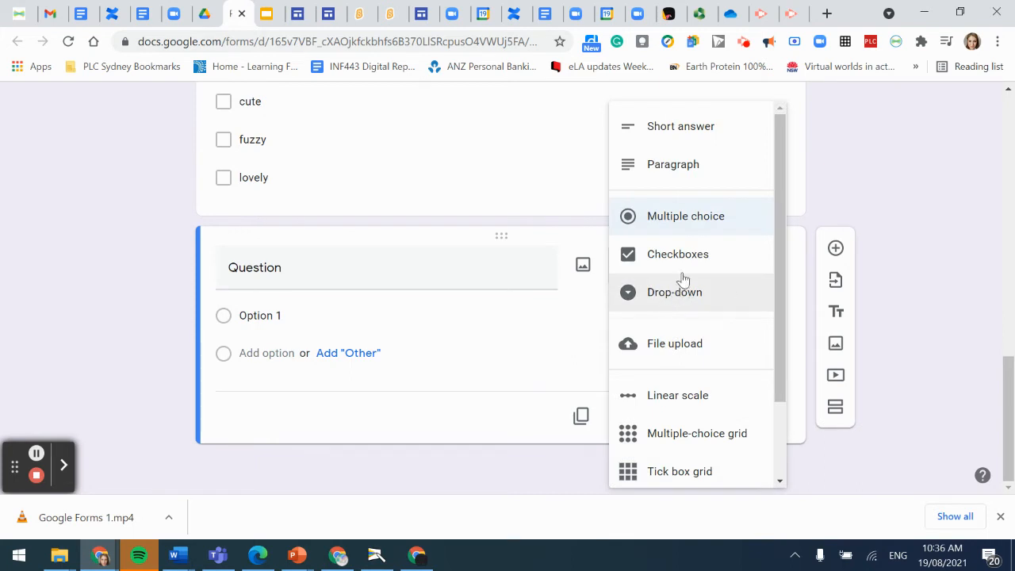
{"action": "left_click", "coordinate": [677, 305]}
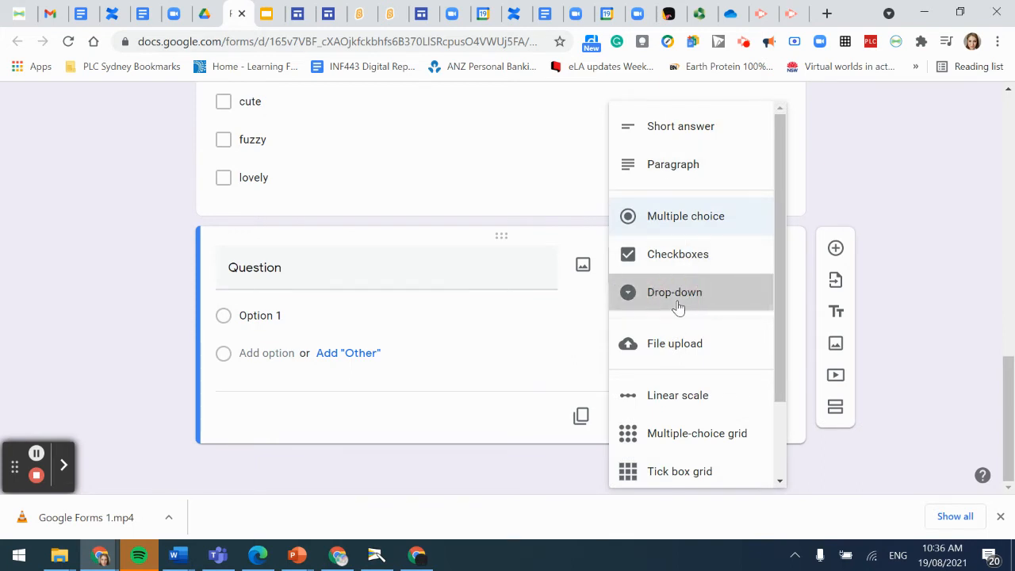
Change the new question's type to Linear scale
{"action": "left_click", "coordinate": [315, 317]}
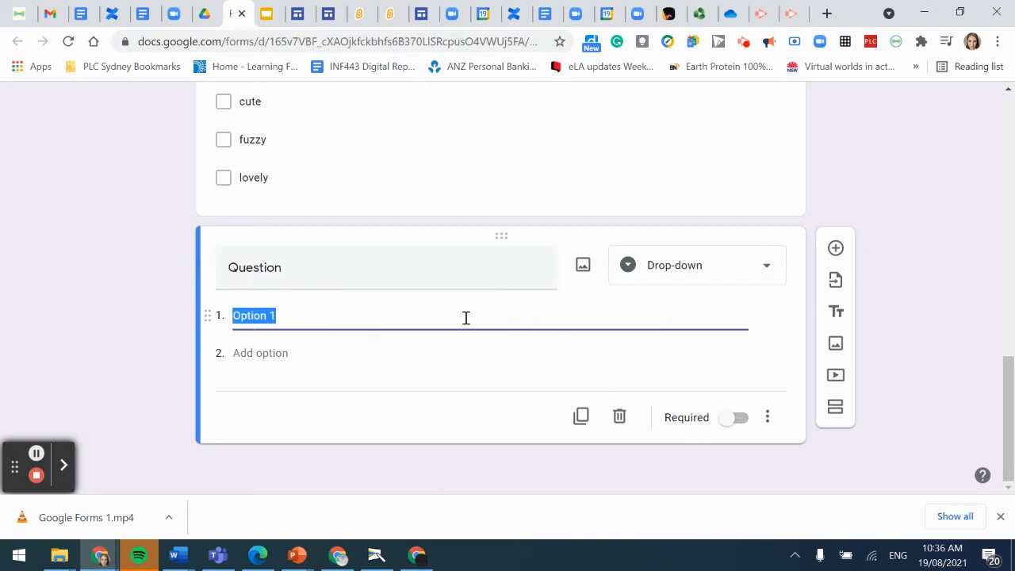
{"action": "left_click", "coordinate": [740, 284]}
{"action": "left_click", "coordinate": [311, 326]}
{"action": "left_click", "coordinate": [734, 267]}
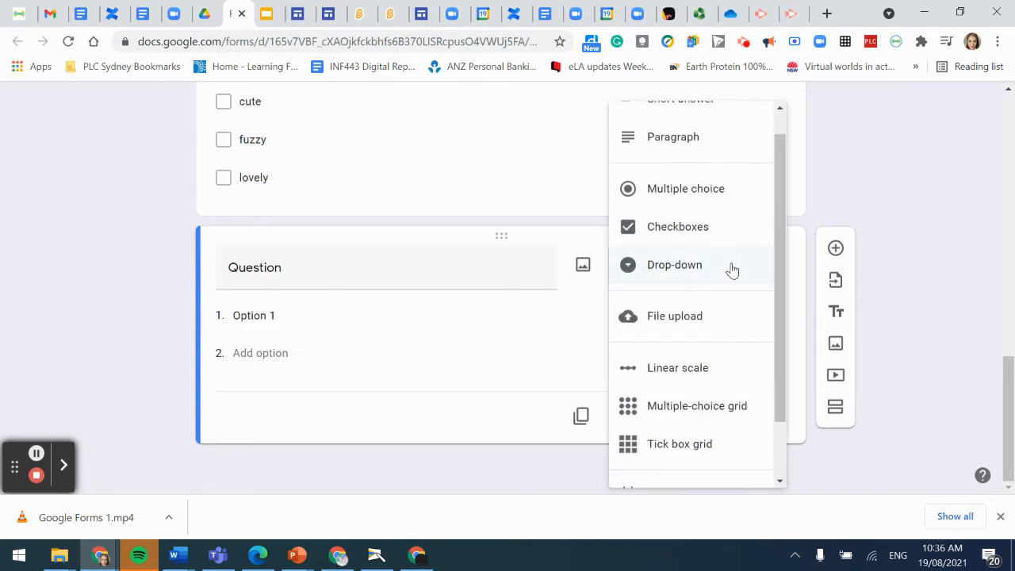
{"action": "left_click", "coordinate": [687, 382]}
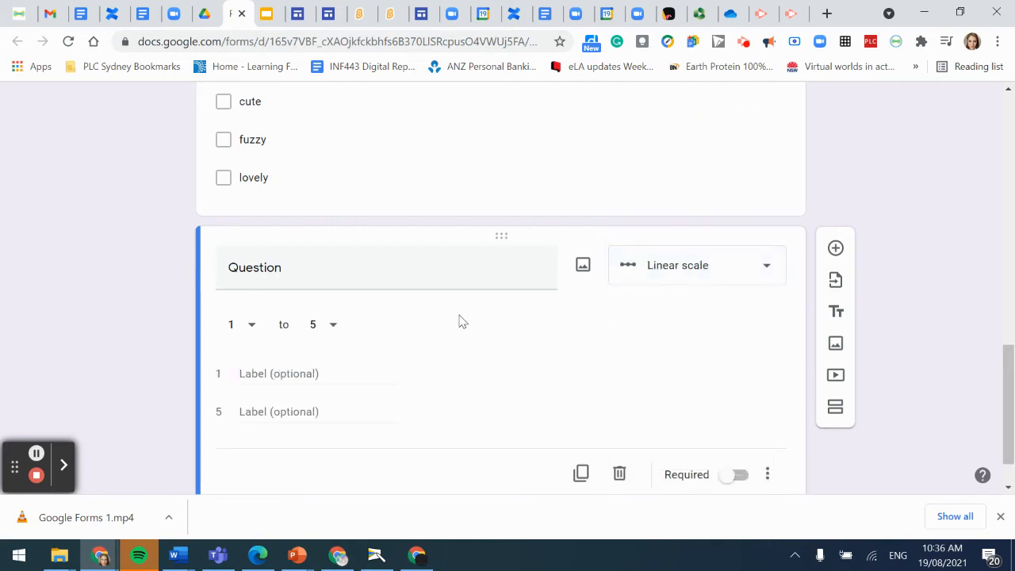
Title the linear scale question "I love Polar Bears" and label 1 as "No" and 5 as "Totally"
{"action": "left_click", "coordinate": [309, 267]}
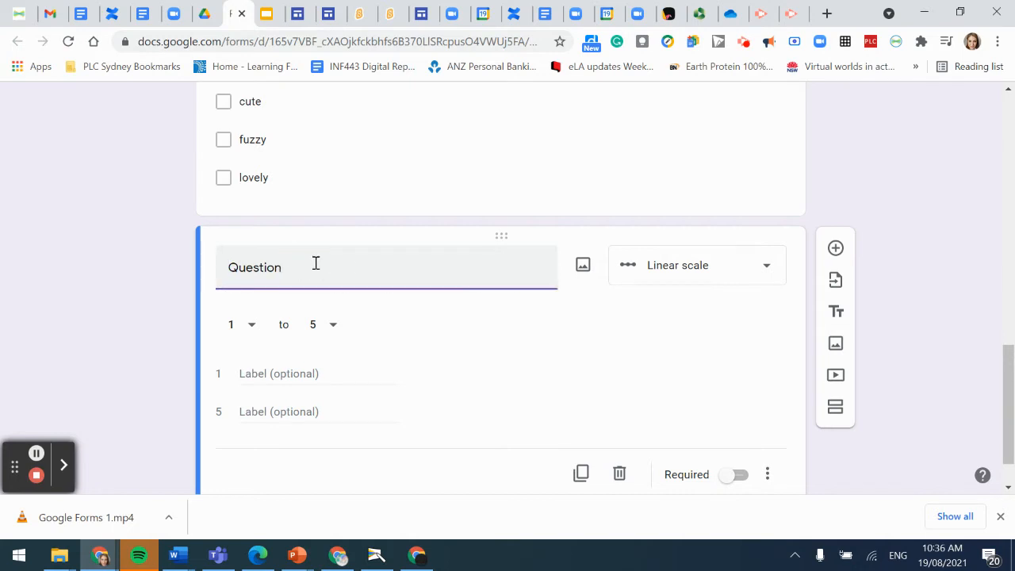
{"action": "type", "text": "I love Polar Bears"}
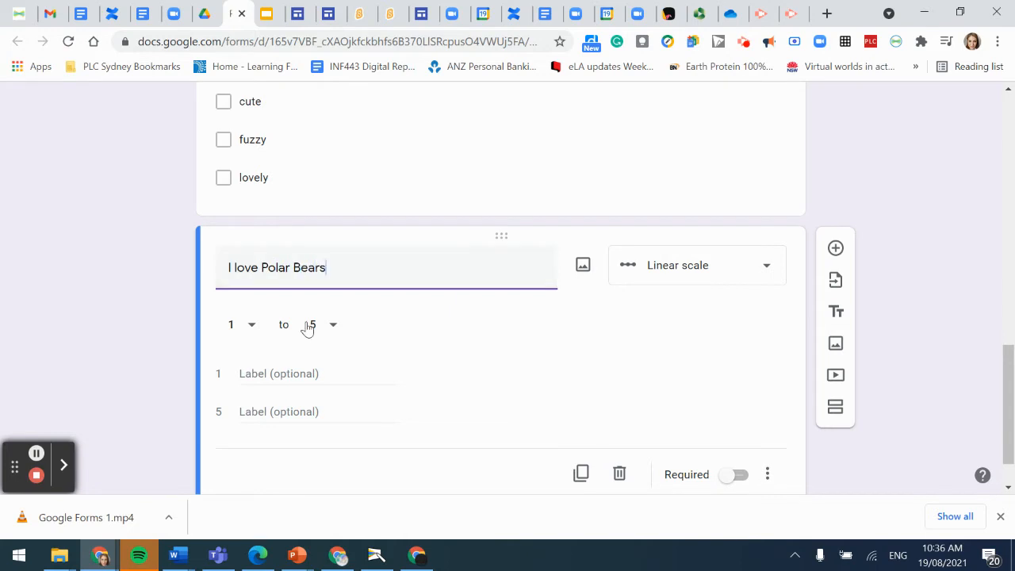
{"action": "left_click", "coordinate": [267, 379]}
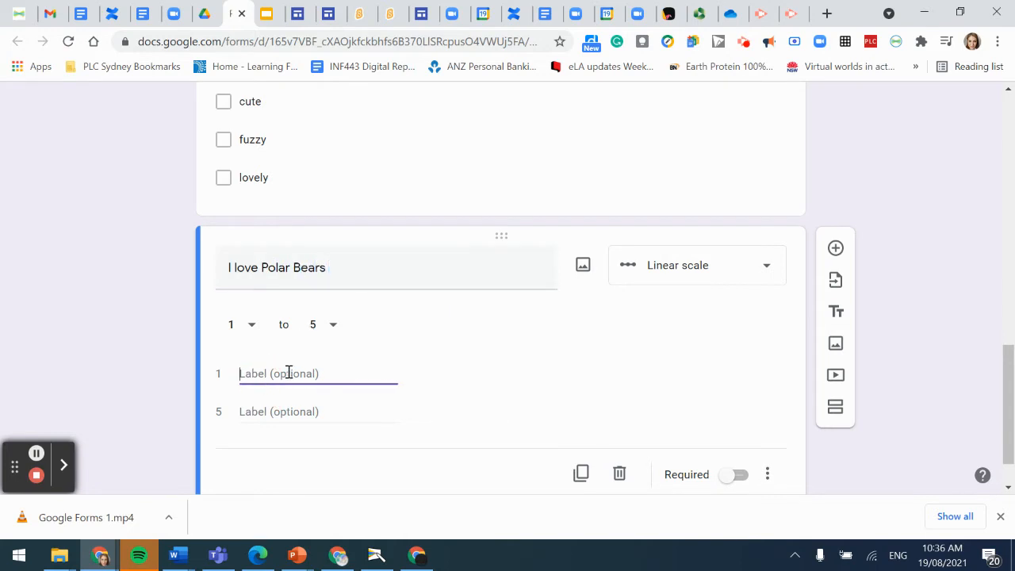
{"action": "type", "text": "No"}
{"action": "left_click", "coordinate": [259, 413]}
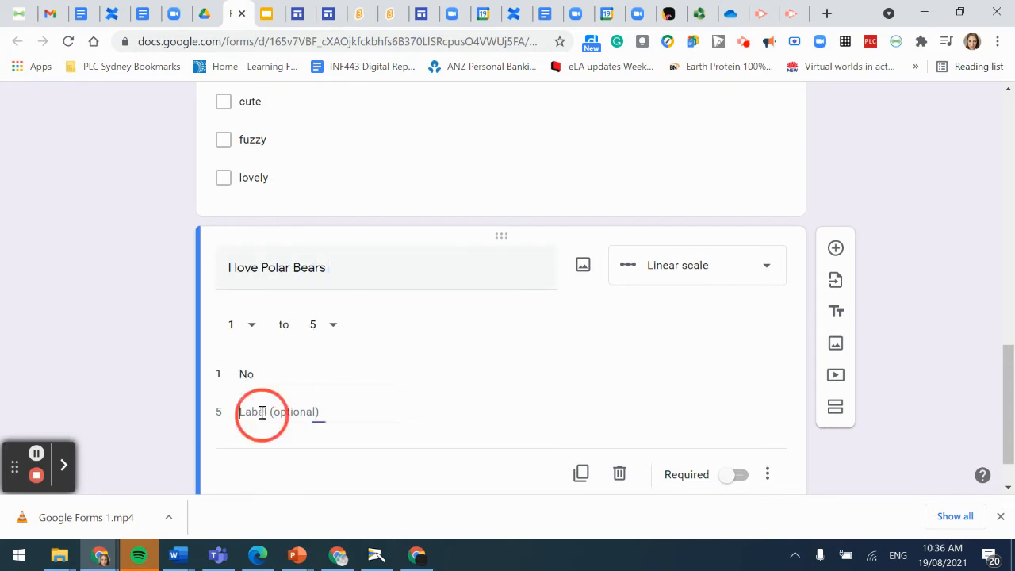
{"action": "type", "text": "Totally"}
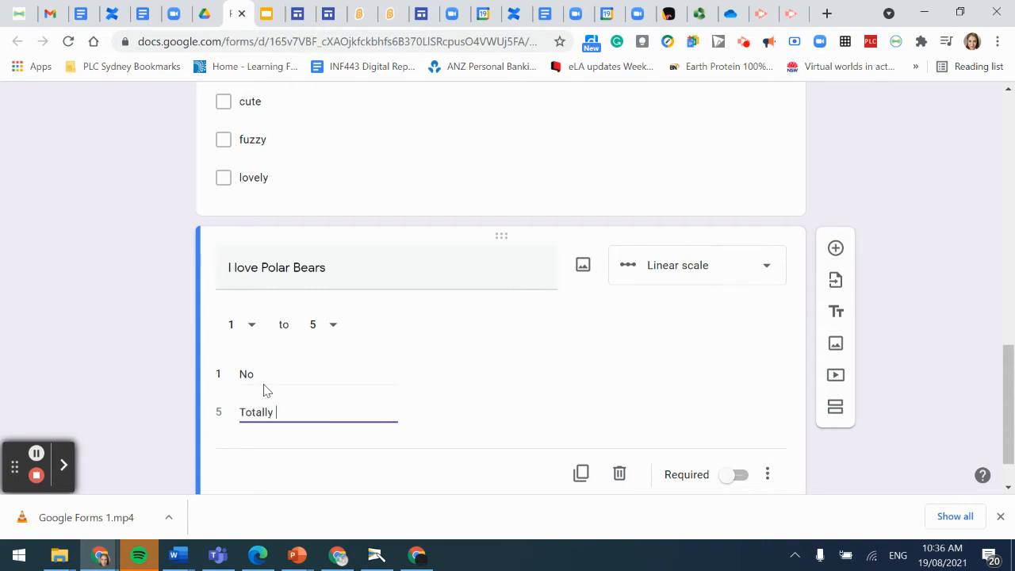
Add another question after the linear scale and browse the computer for an image to insert in it
{"action": "scroll", "coordinate": [521, 297], "scroll_direction": "down", "scroll_amount": 1}
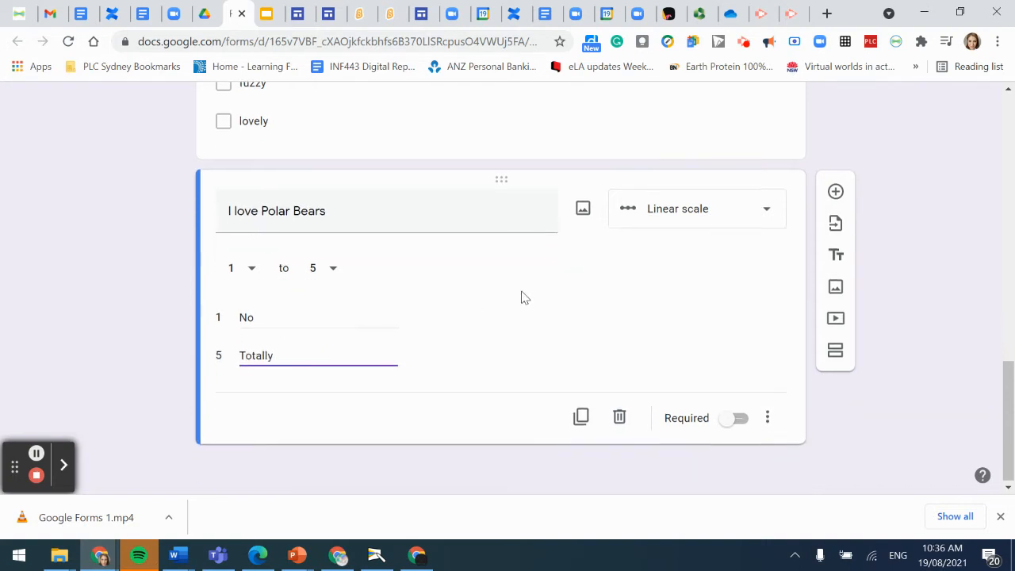
{"action": "left_click", "coordinate": [836, 199]}
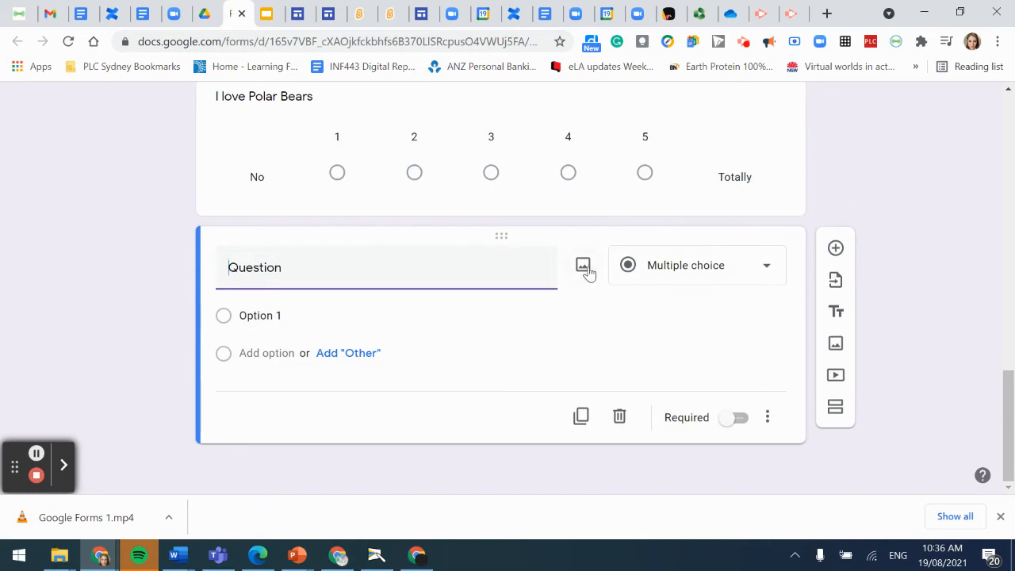
{"action": "left_click", "coordinate": [588, 267]}
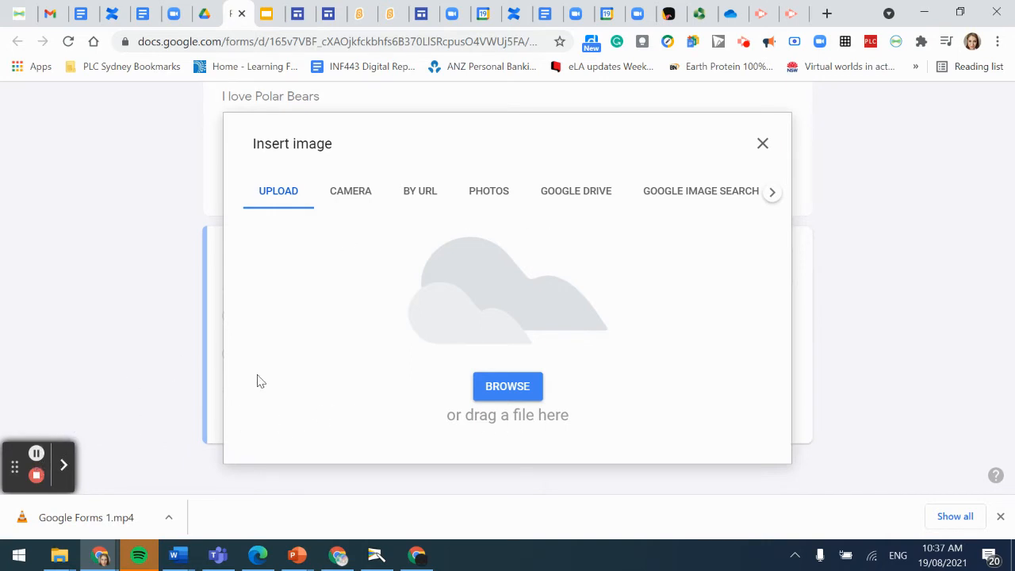
{"action": "left_click", "coordinate": [495, 390]}
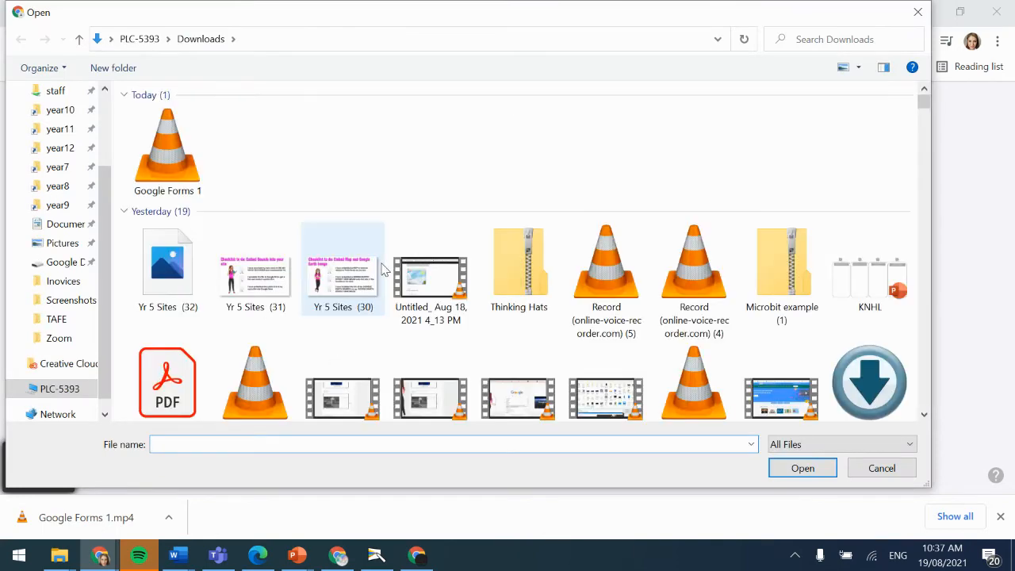
Upload the image "Yr 5 Sites (28)" from the Downloads folder into the new question
{"action": "scroll", "coordinate": [430, 270], "scroll_direction": "down", "scroll_amount": 2}
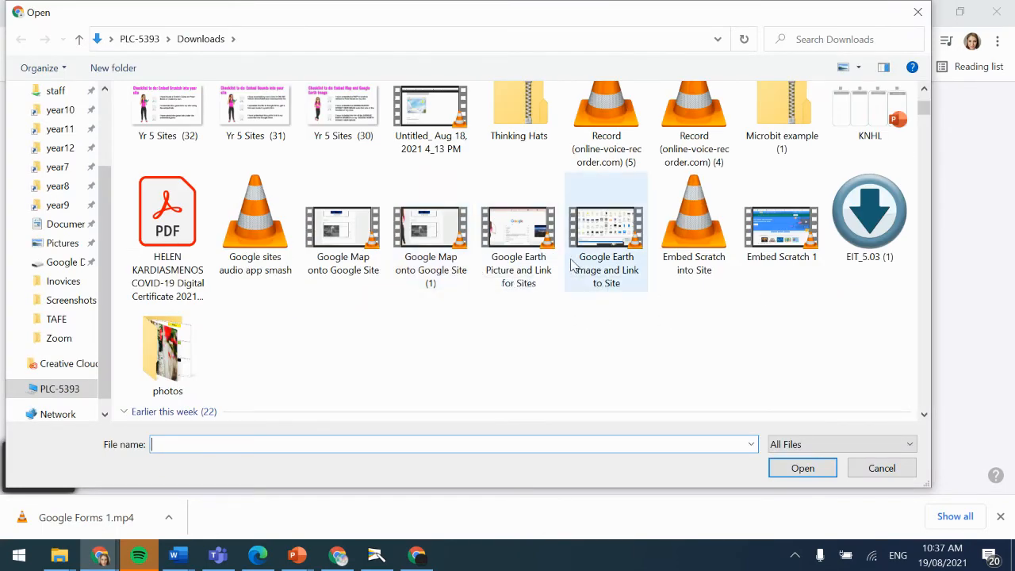
{"action": "scroll", "coordinate": [577, 269], "scroll_direction": "up", "scroll_amount": 2}
{"action": "scroll", "coordinate": [281, 261], "scroll_direction": "down", "scroll_amount": 10}
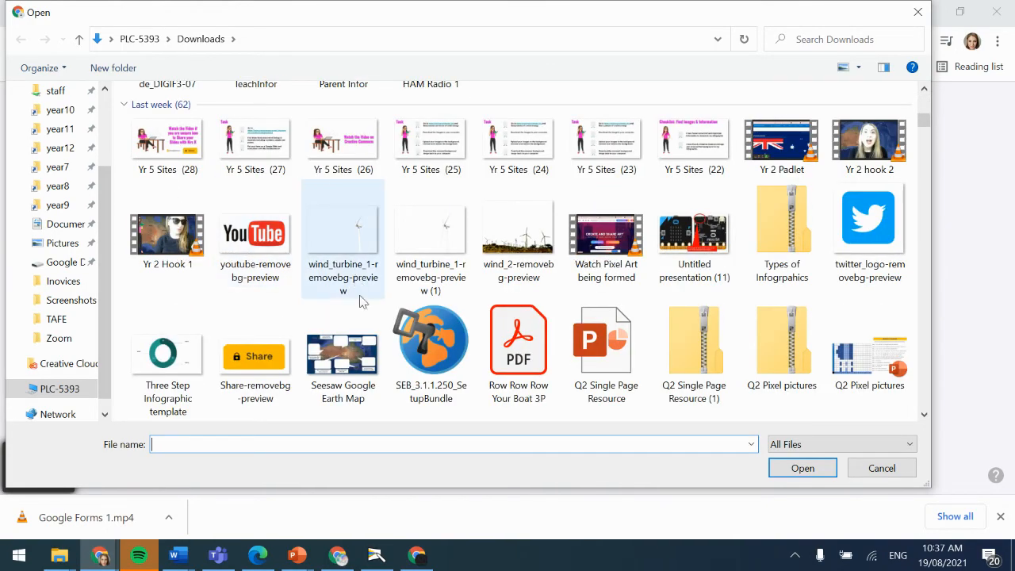
{"action": "scroll", "coordinate": [456, 339], "scroll_direction": "down", "scroll_amount": 2}
{"action": "scroll", "coordinate": [547, 252], "scroll_direction": "up", "scroll_amount": 2}
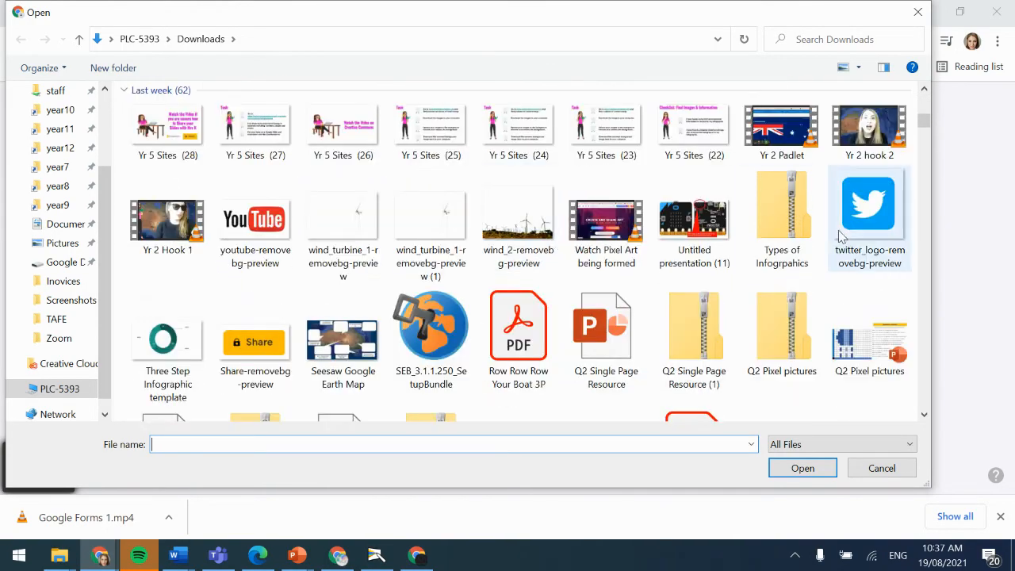
{"action": "scroll", "coordinate": [861, 204], "scroll_direction": "down", "scroll_amount": 4}
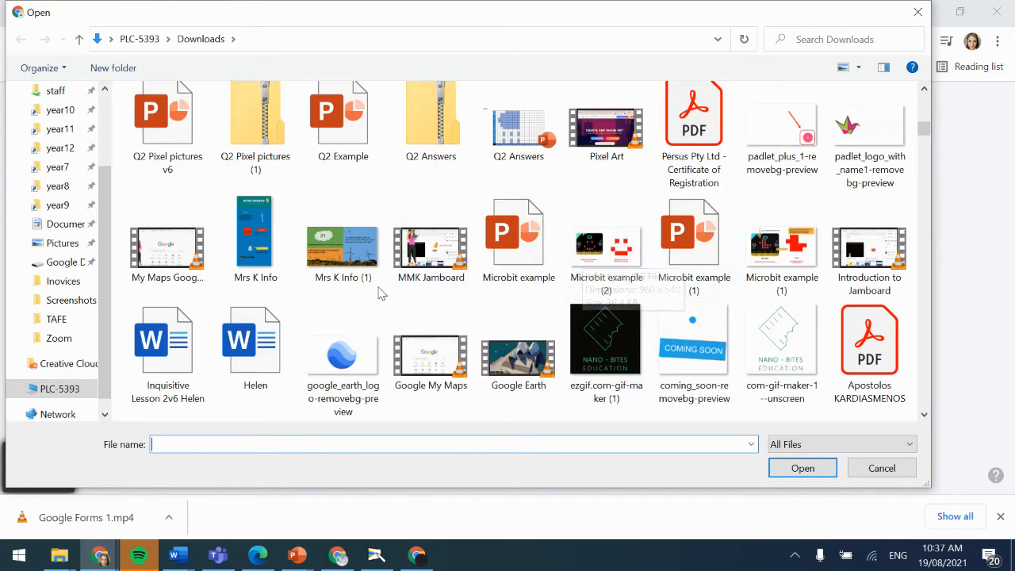
{"action": "scroll", "coordinate": [277, 261], "scroll_direction": "up", "scroll_amount": 4}
{"action": "left_click", "coordinate": [169, 131]}
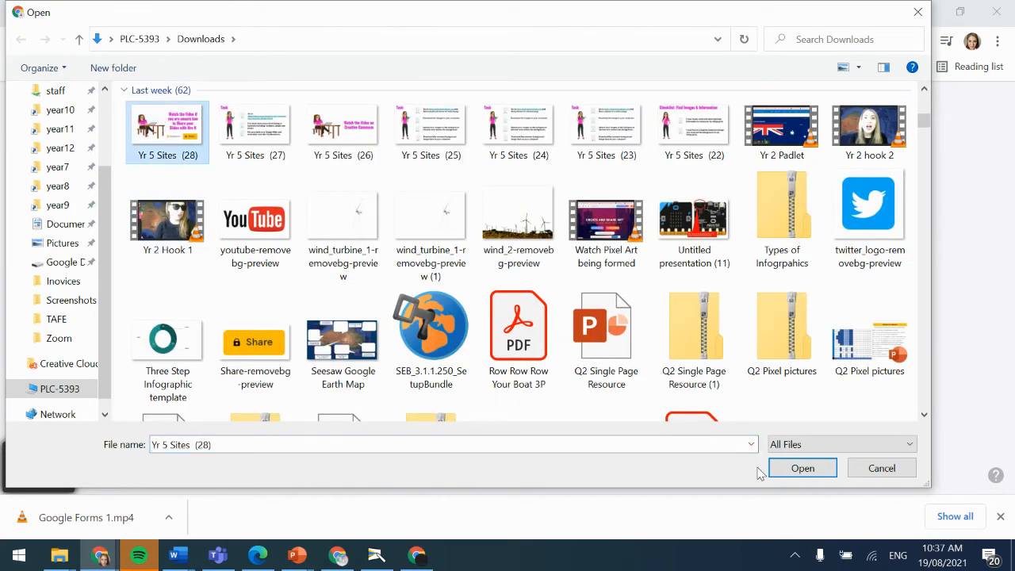
{"action": "left_click", "coordinate": [814, 468]}
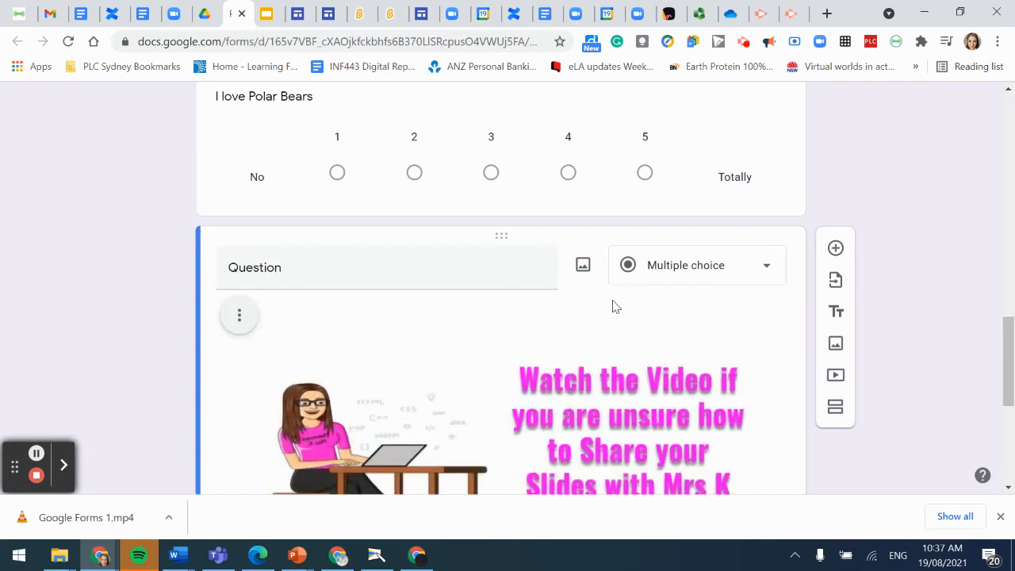
Open the form's general settings and turn off the restriction to users in PLC Sydney and its trusted organisations
{"action": "scroll", "coordinate": [555, 318], "scroll_direction": "down", "scroll_amount": 3}
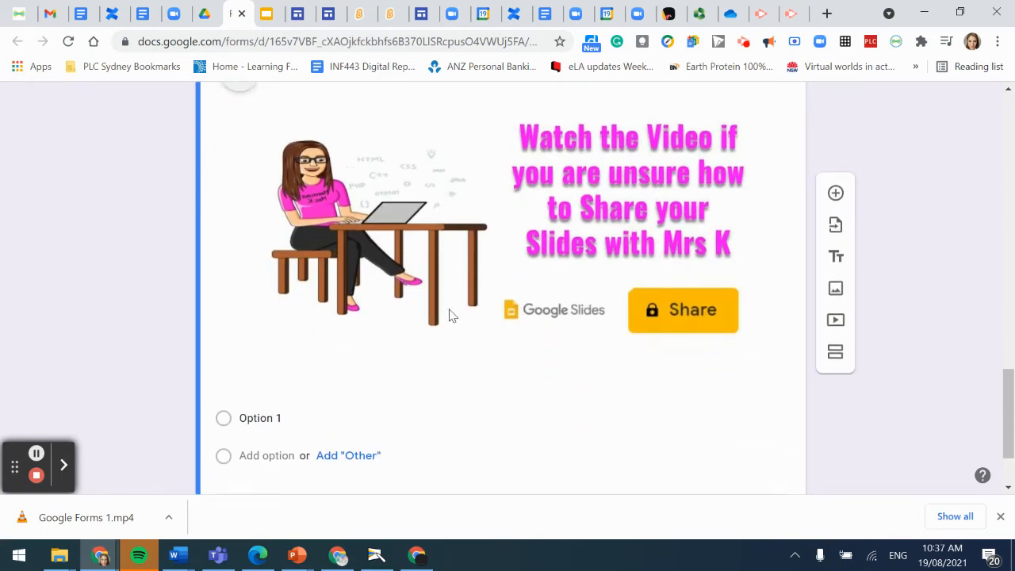
{"action": "scroll", "coordinate": [451, 315], "scroll_direction": "down", "scroll_amount": 2}
{"action": "scroll", "coordinate": [703, 310], "scroll_direction": "up", "scroll_amount": 15}
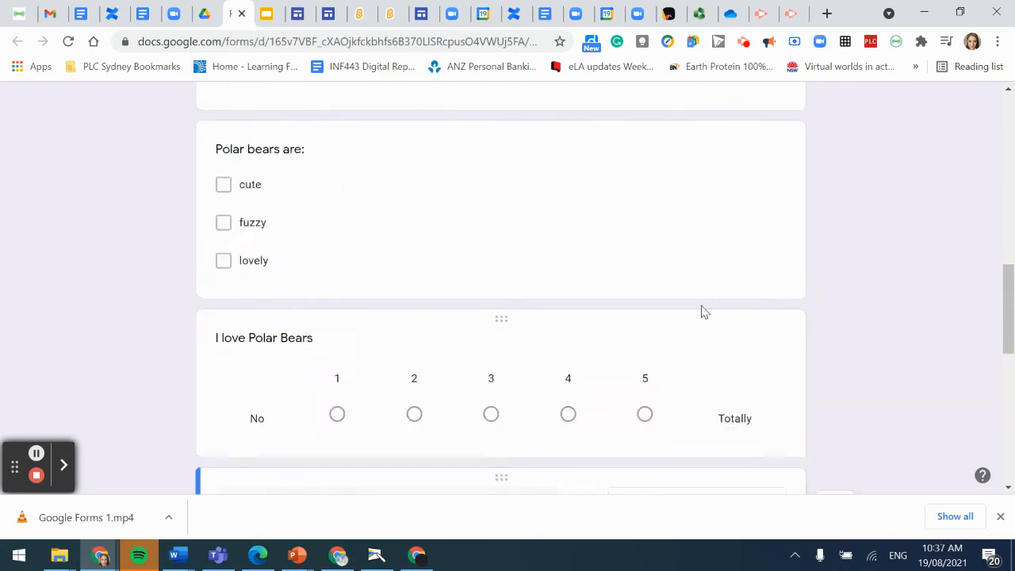
{"action": "scroll", "coordinate": [705, 288], "scroll_direction": "up", "scroll_amount": 2}
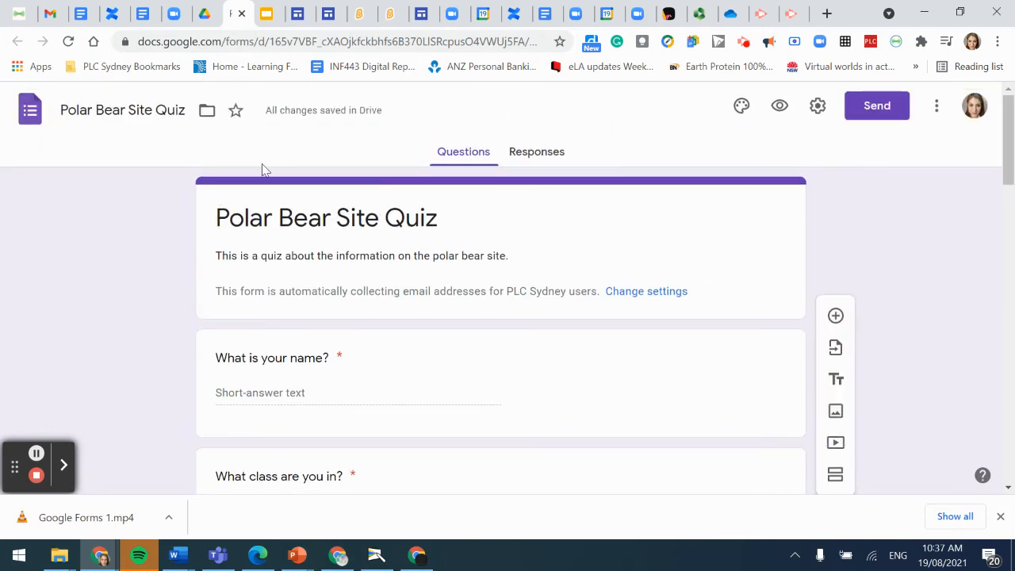
{"action": "left_click", "coordinate": [819, 107]}
{"action": "scroll", "coordinate": [59, 321], "scroll_direction": "down", "scroll_amount": 1}
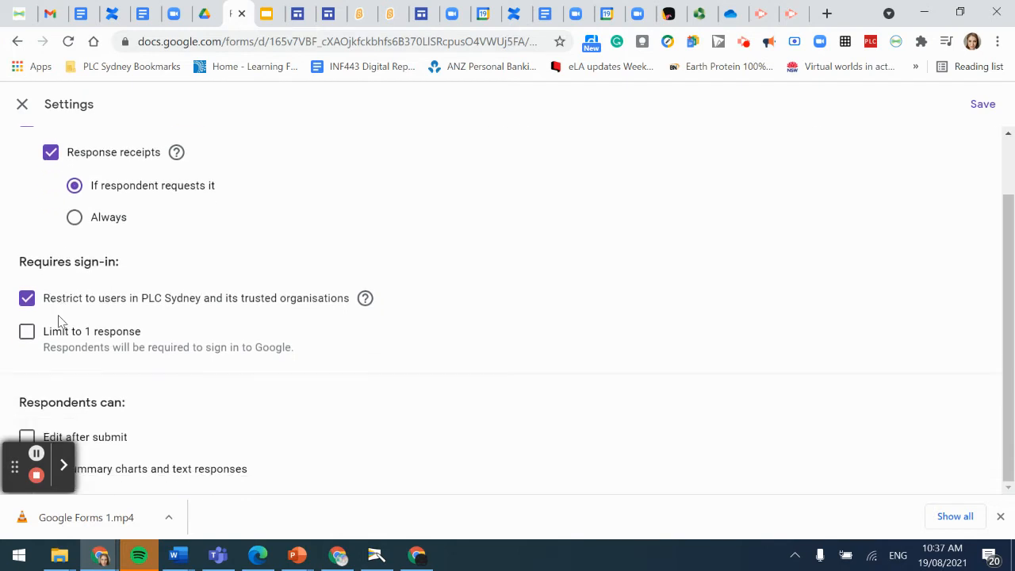
{"action": "scroll", "coordinate": [59, 321], "scroll_direction": "up", "scroll_amount": 1}
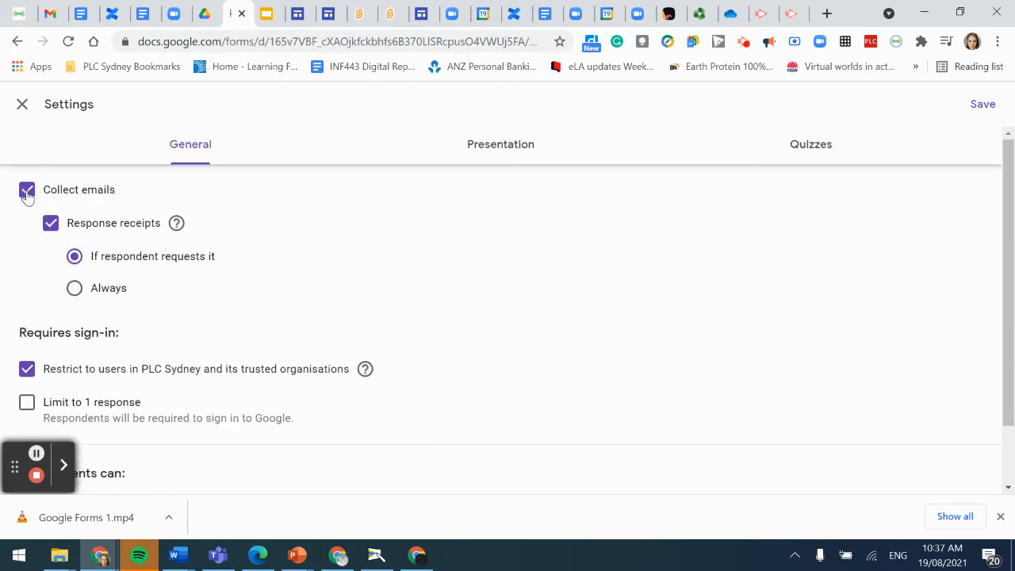
{"action": "left_click", "coordinate": [27, 373]}
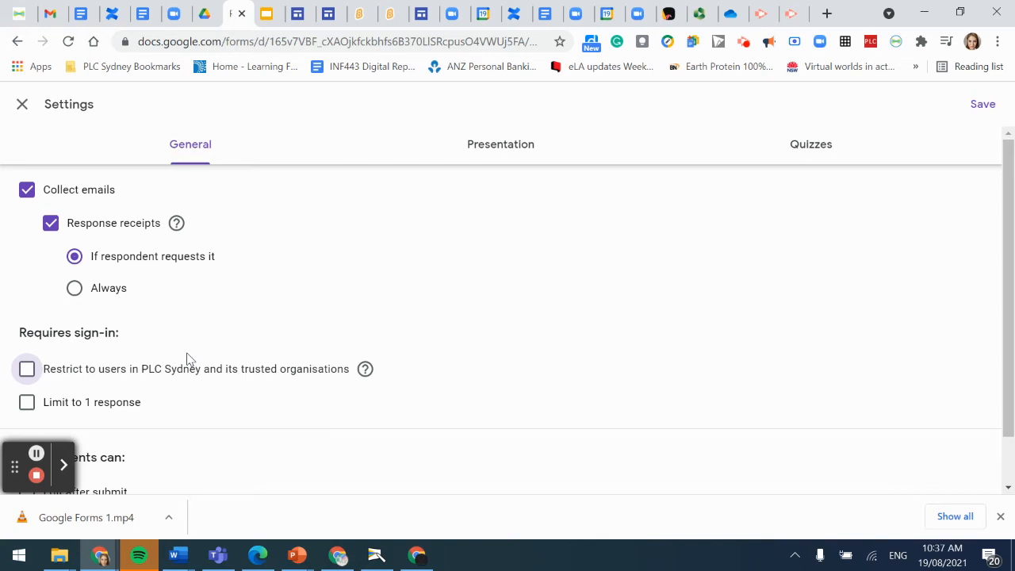
Save the form's general settings and switch to the polar bear site in the Google Sites editor
{"action": "scroll", "coordinate": [967, 213], "scroll_direction": "down", "scroll_amount": 1}
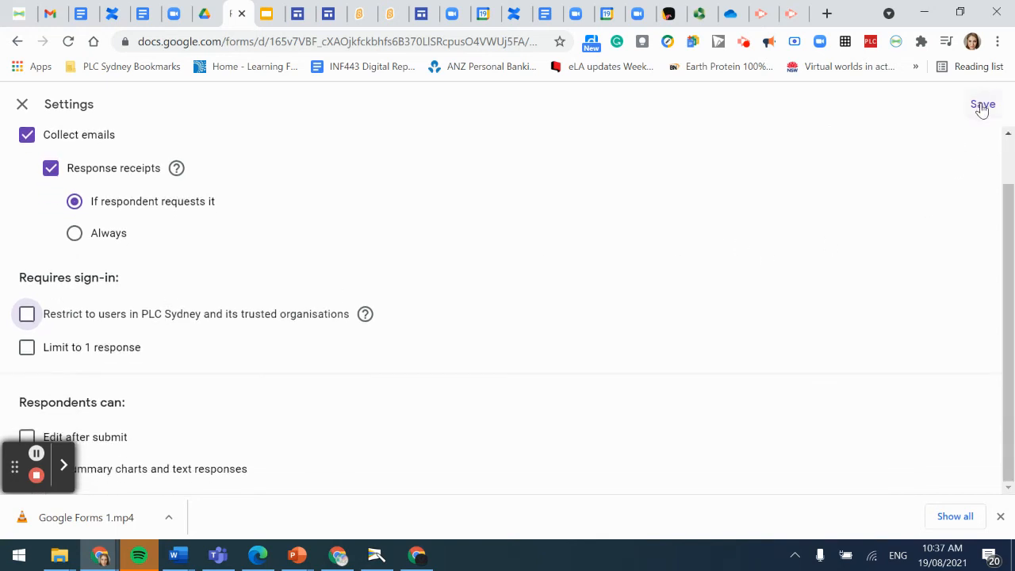
{"action": "left_click", "coordinate": [982, 105]}
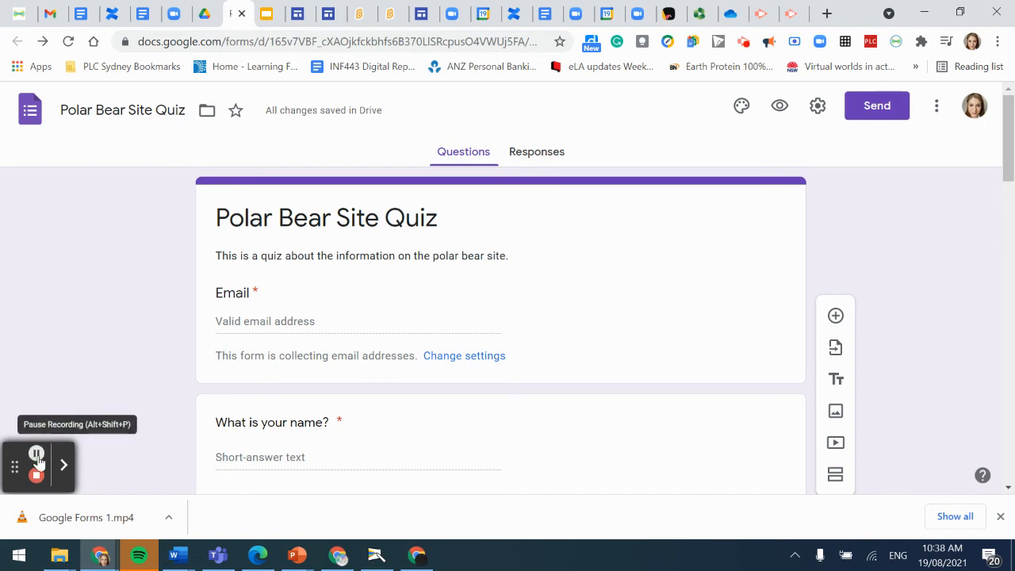
{"action": "left_click", "coordinate": [297, 16]}
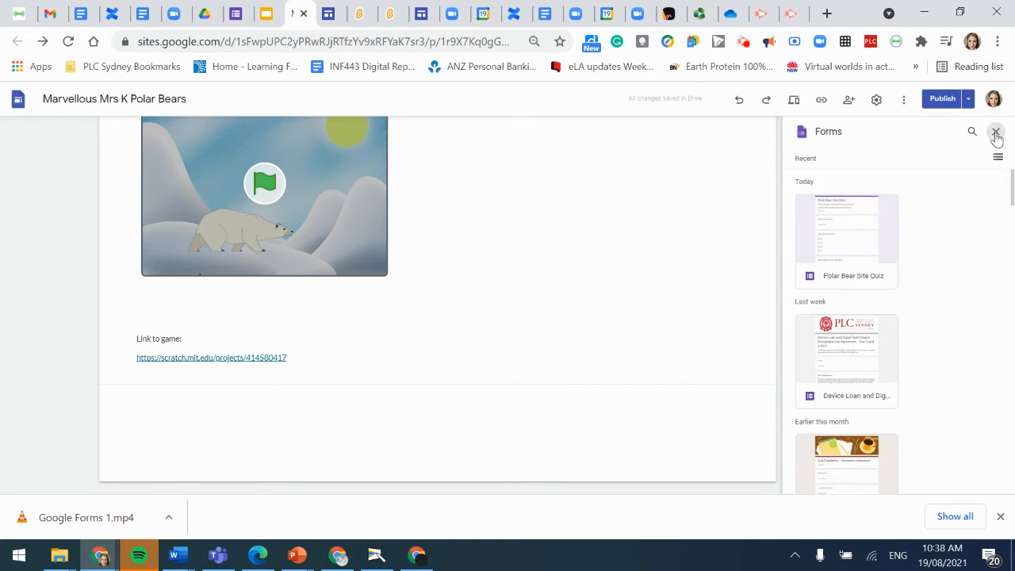
Insert the Polar Bear Site Quiz form into the site page below the link to the game
{"action": "left_click", "coordinate": [996, 133]}
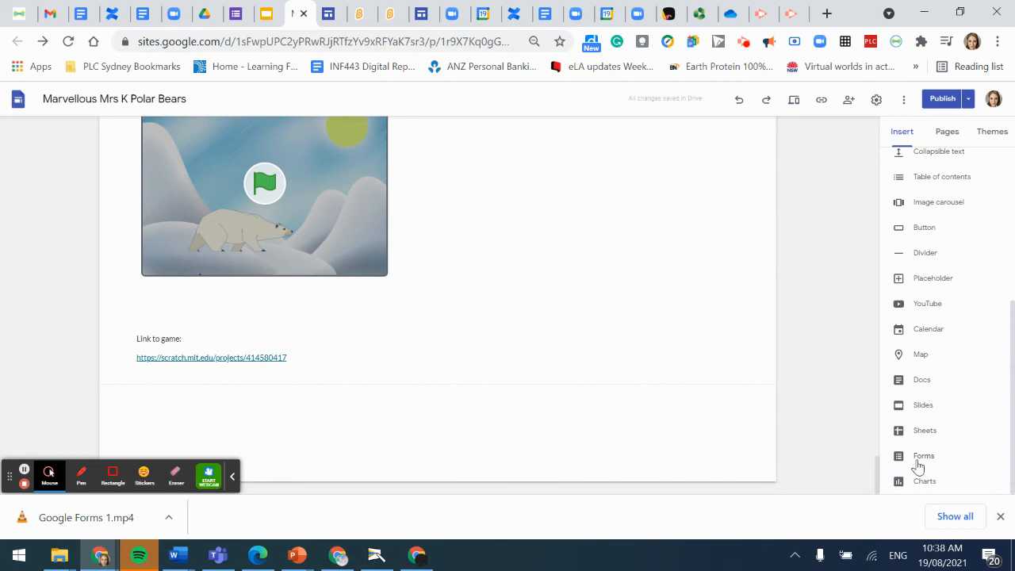
{"action": "left_click", "coordinate": [1000, 516]}
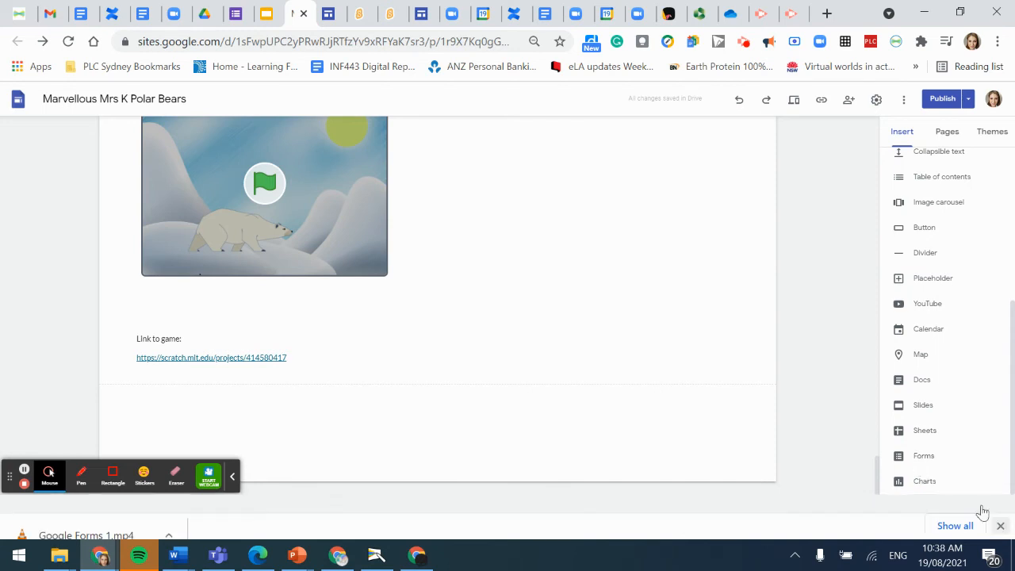
{"action": "left_click", "coordinate": [924, 502]}
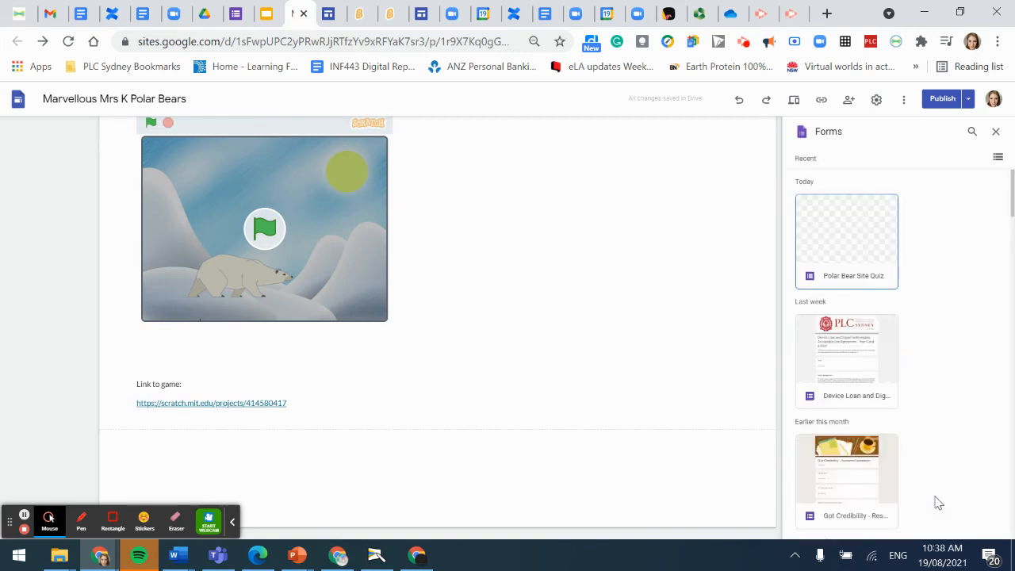
{"action": "left_click", "coordinate": [845, 287]}
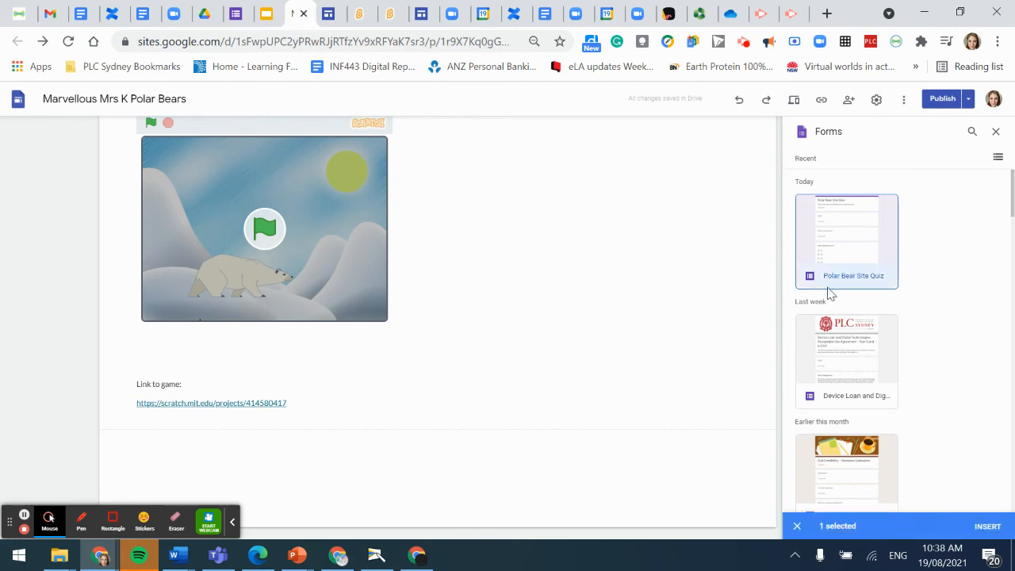
{"action": "left_click", "coordinate": [988, 526]}
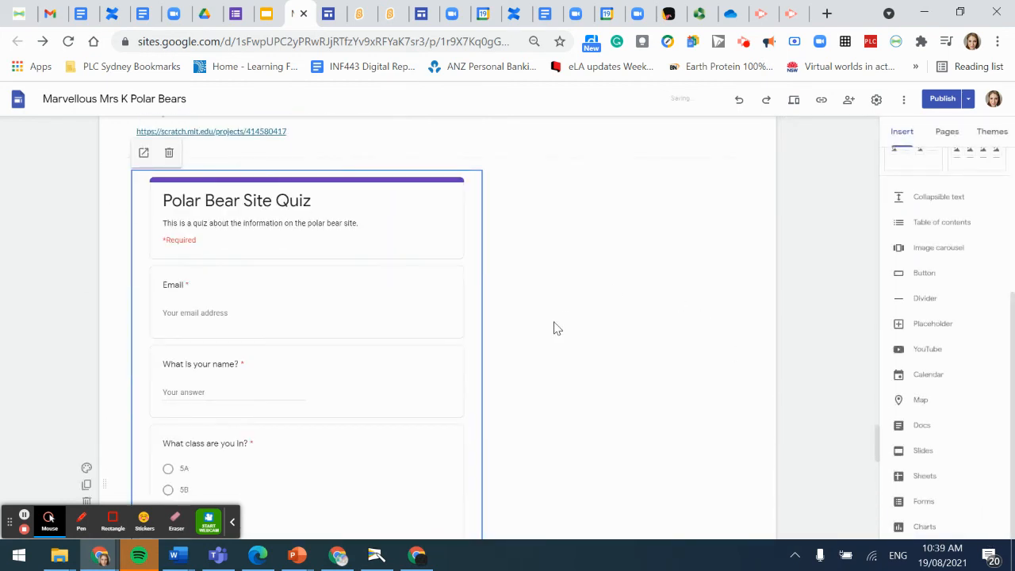
Examine the questions and the submit area of the quiz embedded on the site page
{"action": "scroll", "coordinate": [356, 271], "scroll_direction": "down", "scroll_amount": 5}
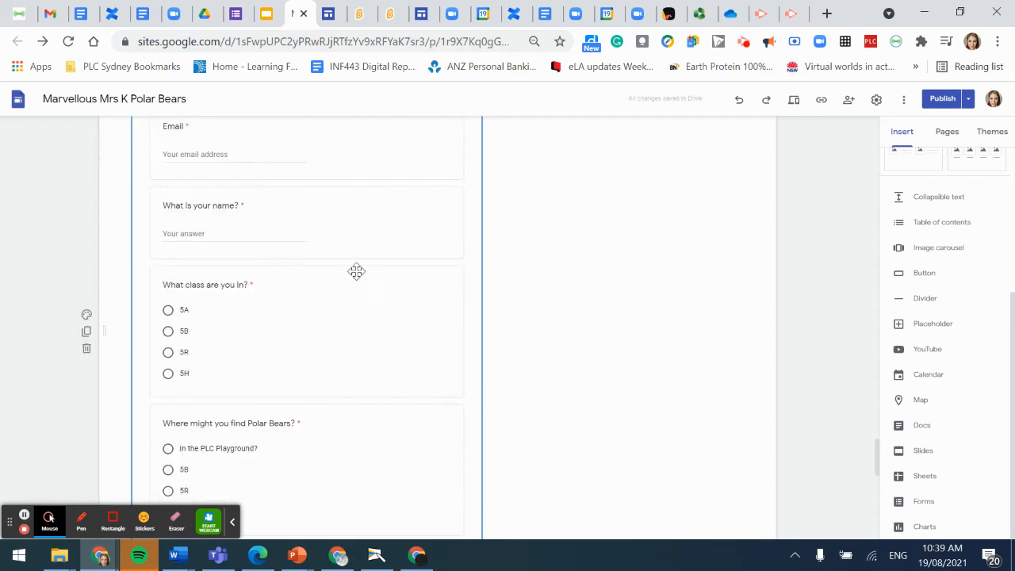
{"action": "scroll", "coordinate": [321, 276], "scroll_direction": "down", "scroll_amount": 1}
{"action": "scroll", "coordinate": [279, 296], "scroll_direction": "down", "scroll_amount": 3}
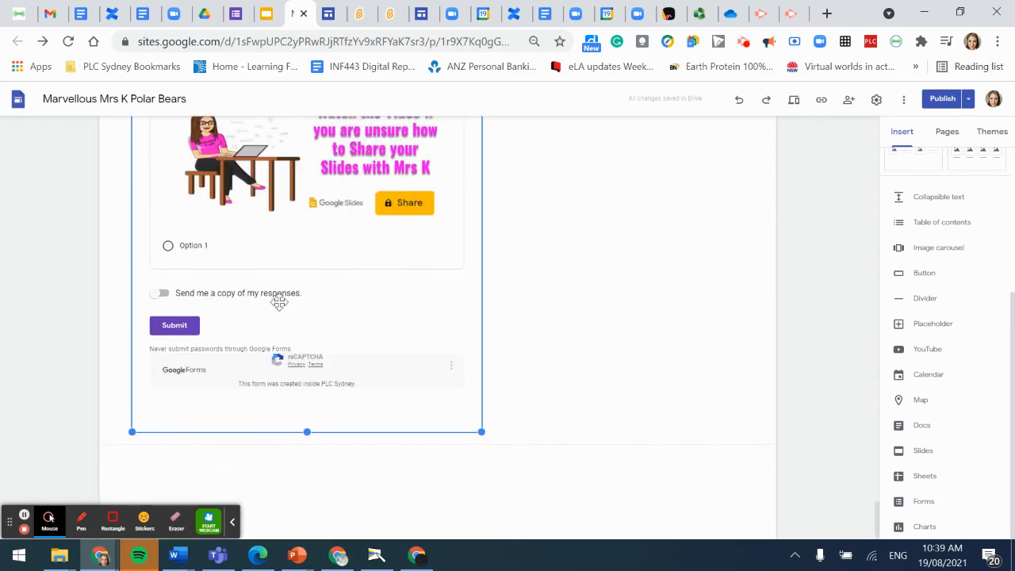
{"action": "scroll", "coordinate": [251, 366], "scroll_direction": "up", "scroll_amount": 3}
{"action": "scroll", "coordinate": [250, 366], "scroll_direction": "down", "scroll_amount": 4}
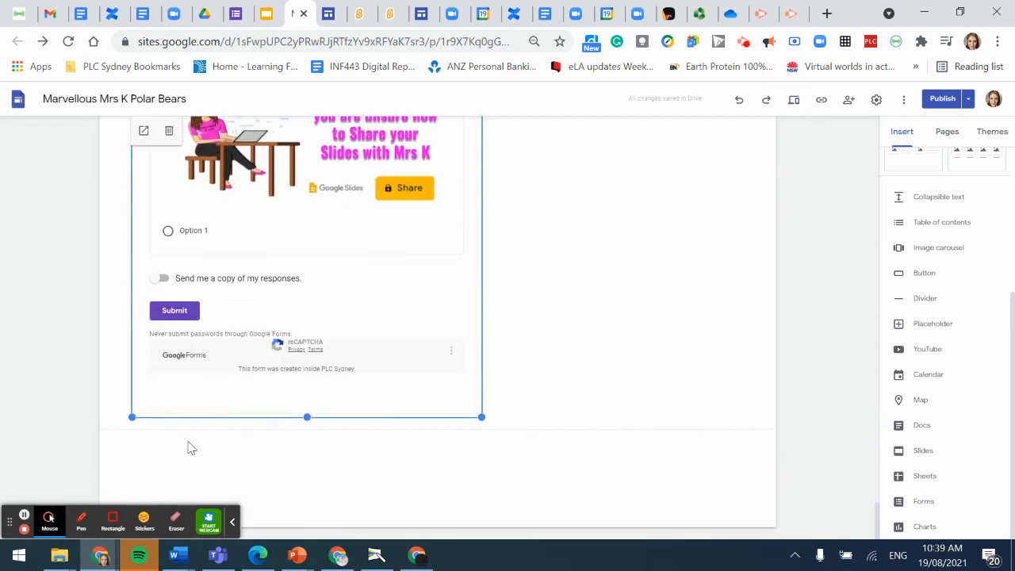
{"action": "scroll", "coordinate": [558, 364], "scroll_direction": "up", "scroll_amount": 3}
{"action": "scroll", "coordinate": [516, 366], "scroll_direction": "up", "scroll_amount": 4}
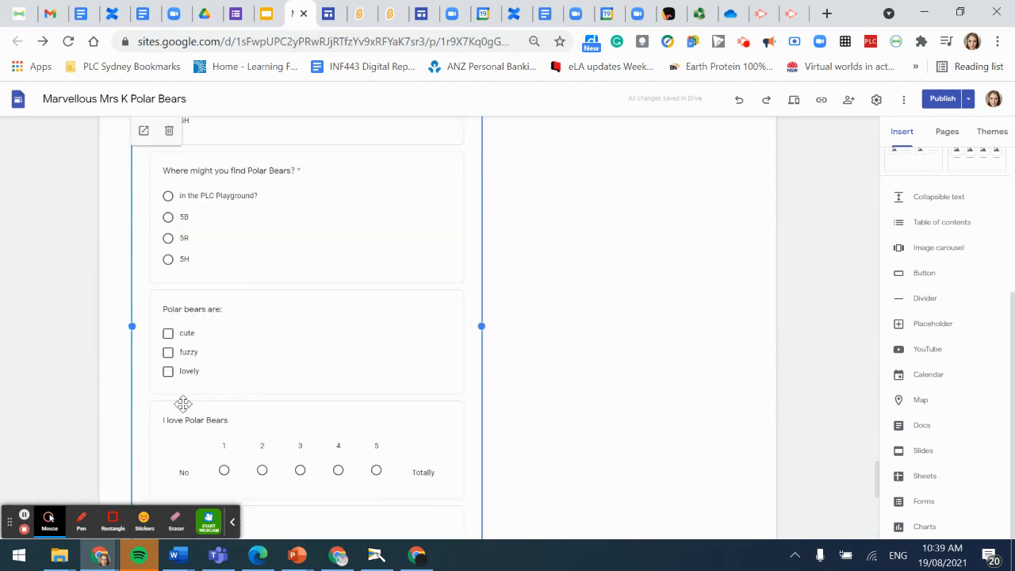
Review the updated Home page against the published version and publish the site
{"action": "left_click", "coordinate": [941, 101]}
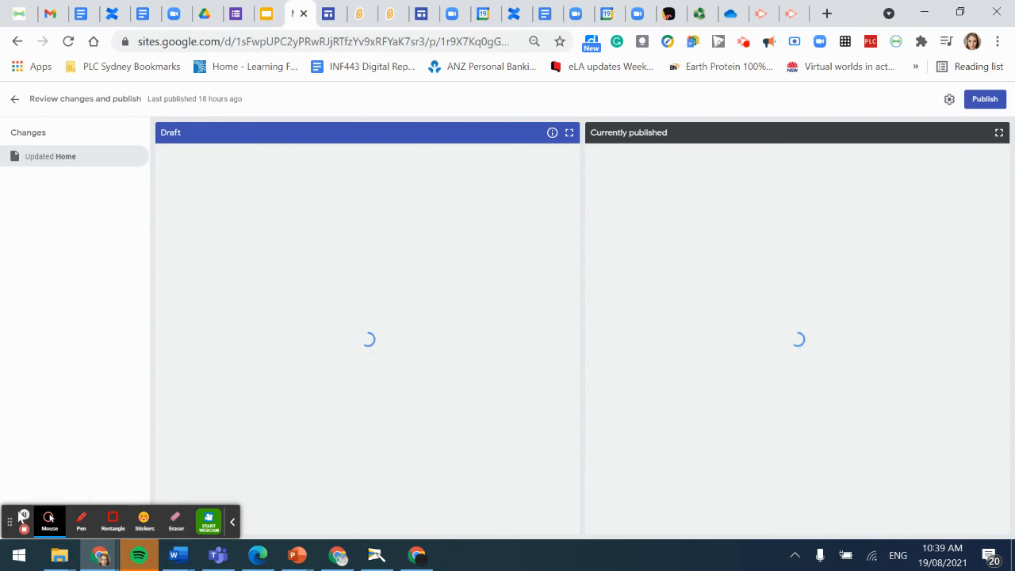
{"action": "left_click", "coordinate": [24, 516]}
{"action": "left_click", "coordinate": [24, 516]}
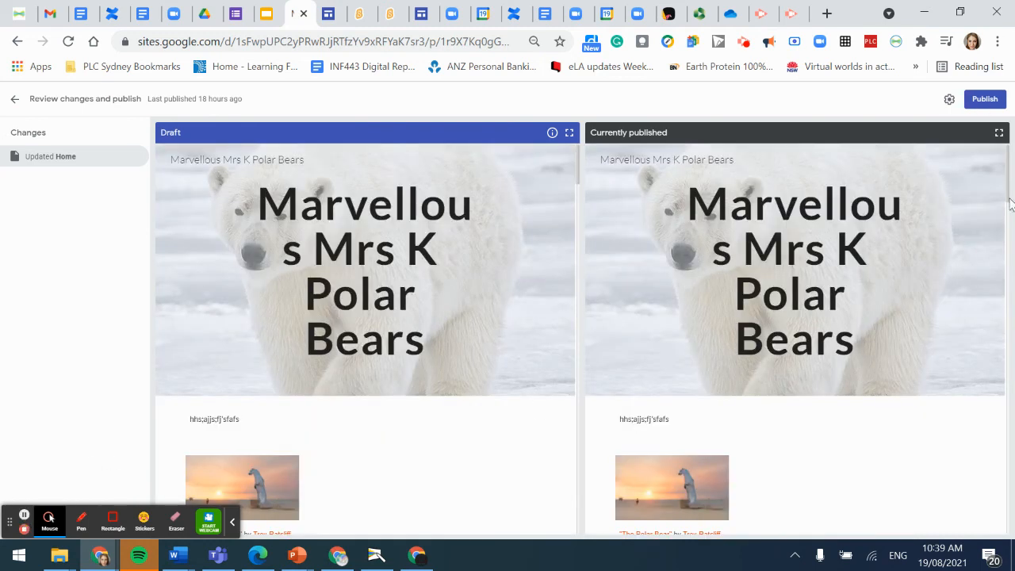
{"action": "left_click", "coordinate": [984, 101]}
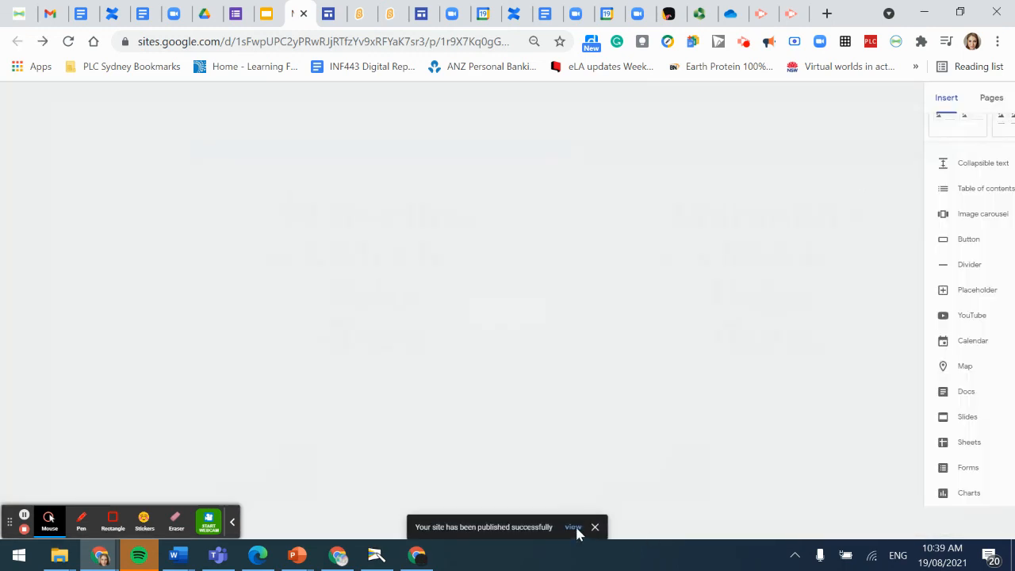
Open the published site and examine the Polar Bear Site Quiz embedded below the game link
{"action": "left_click", "coordinate": [573, 527]}
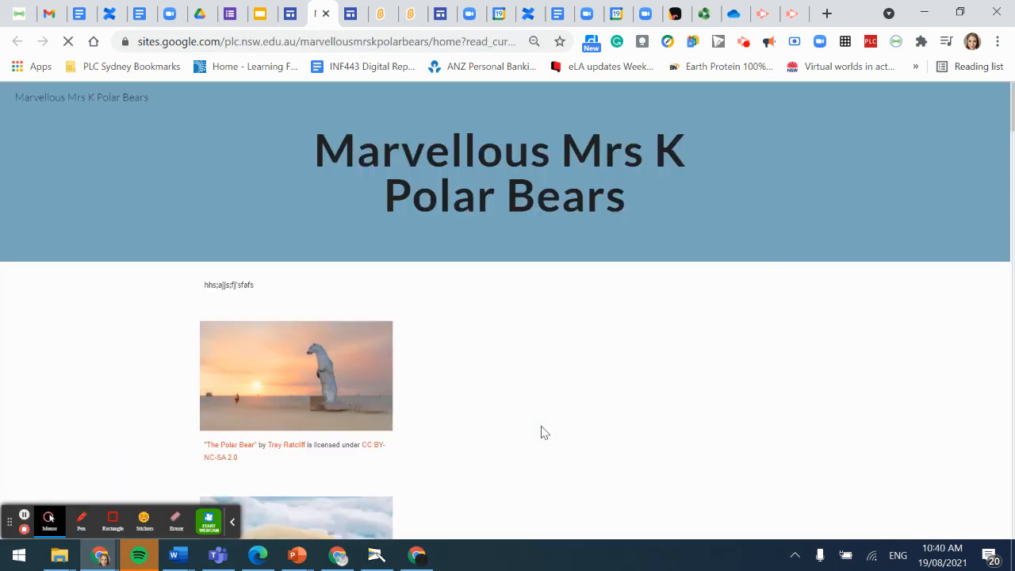
{"action": "scroll", "coordinate": [463, 371], "scroll_direction": "down", "scroll_amount": 20}
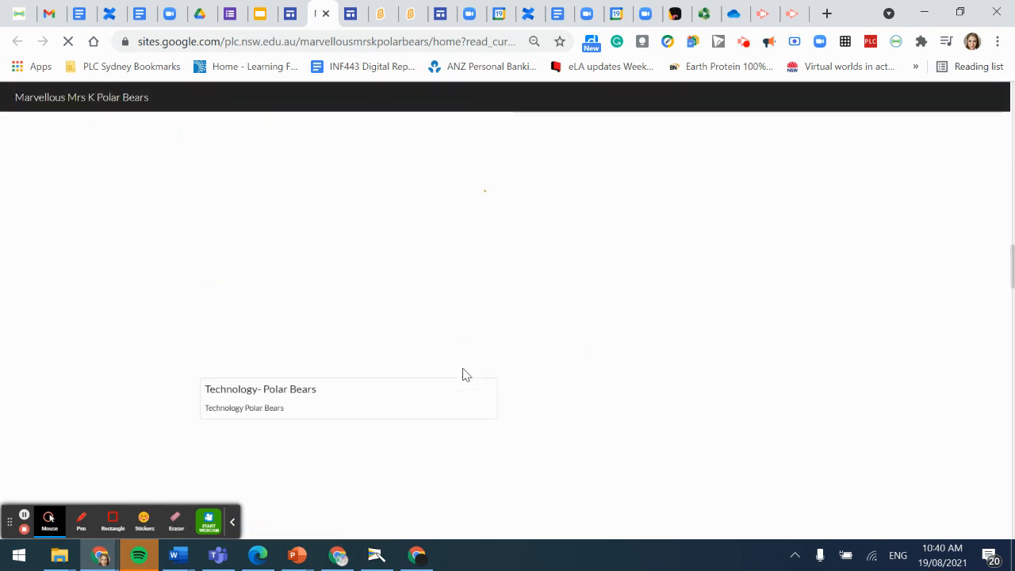
{"action": "scroll", "coordinate": [460, 376], "scroll_direction": "down", "scroll_amount": 10}
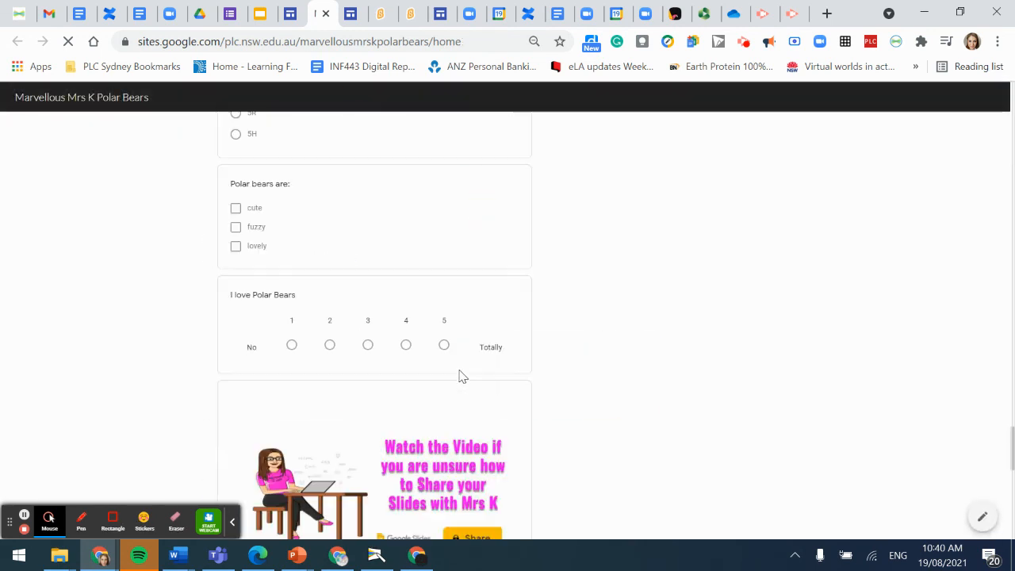
{"action": "scroll", "coordinate": [451, 380], "scroll_direction": "down", "scroll_amount": 3}
{"action": "scroll", "coordinate": [450, 379], "scroll_direction": "up", "scroll_amount": 8}
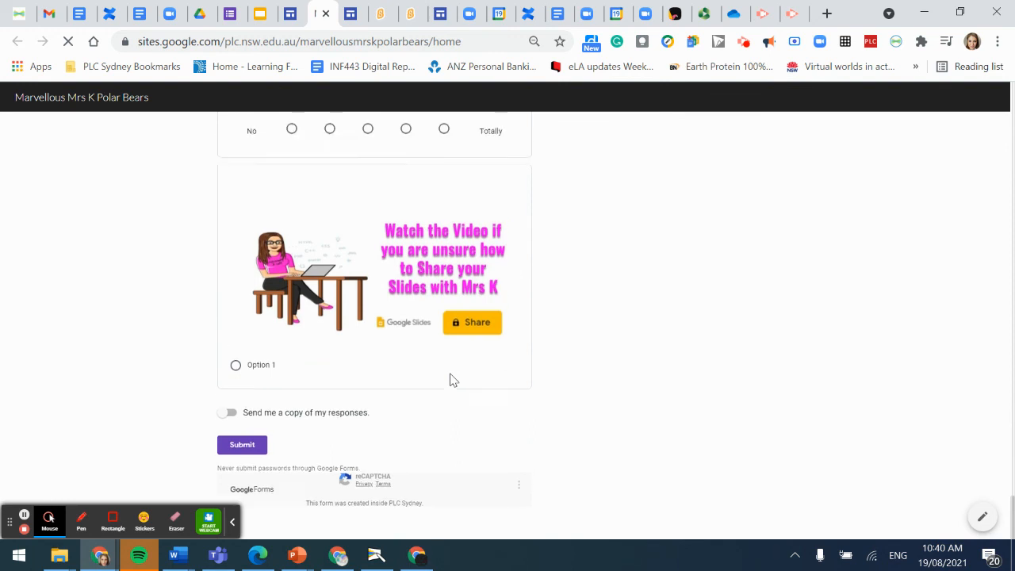
{"action": "scroll", "coordinate": [375, 287], "scroll_direction": "up", "scroll_amount": 4}
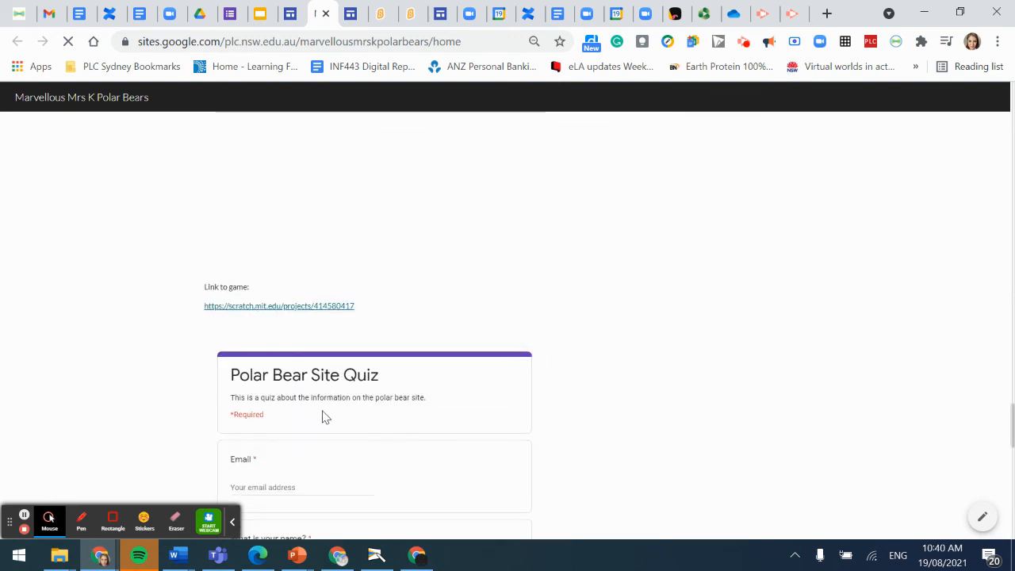
{"action": "scroll", "coordinate": [324, 417], "scroll_direction": "down", "scroll_amount": 2}
Fill in the respondent's e-mail in the published quiz and choose "lovely" and "fuzzy" for "Polar bears are:"
{"action": "left_click", "coordinate": [242, 328]}
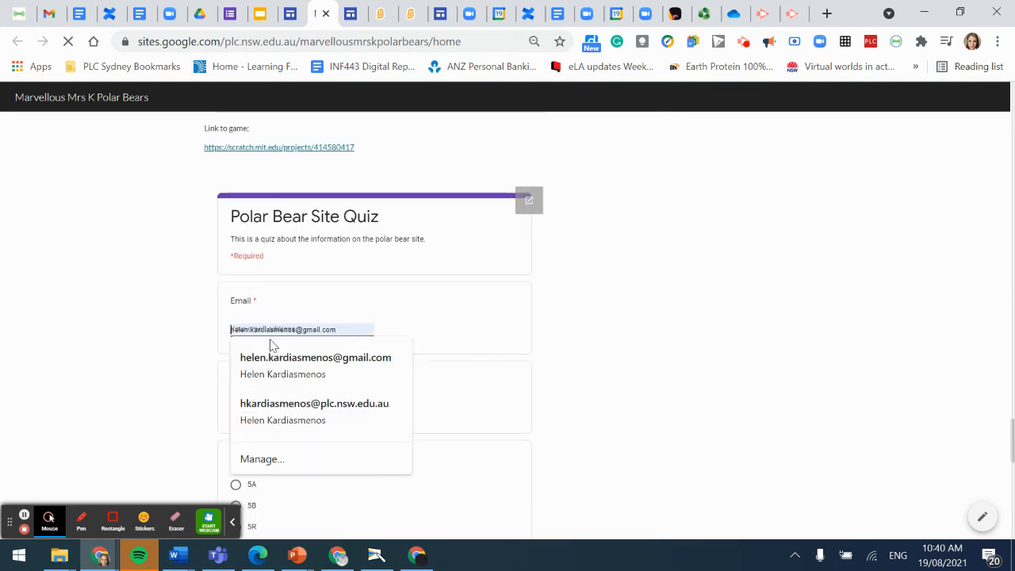
{"action": "left_click", "coordinate": [283, 361]}
{"action": "scroll", "coordinate": [326, 412], "scroll_direction": "down", "scroll_amount": 8}
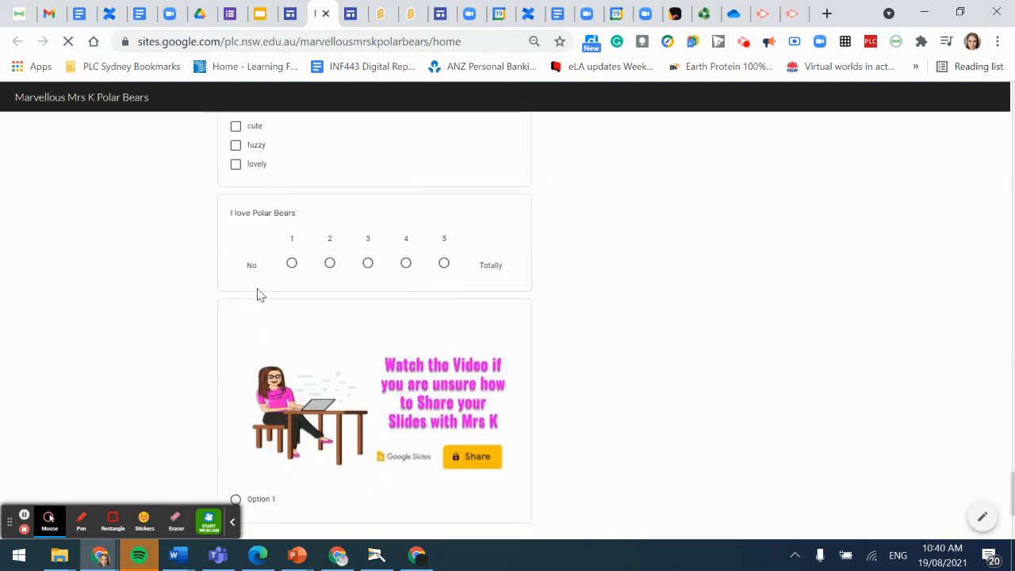
{"action": "left_click", "coordinate": [236, 163]}
{"action": "left_click", "coordinate": [235, 148]}
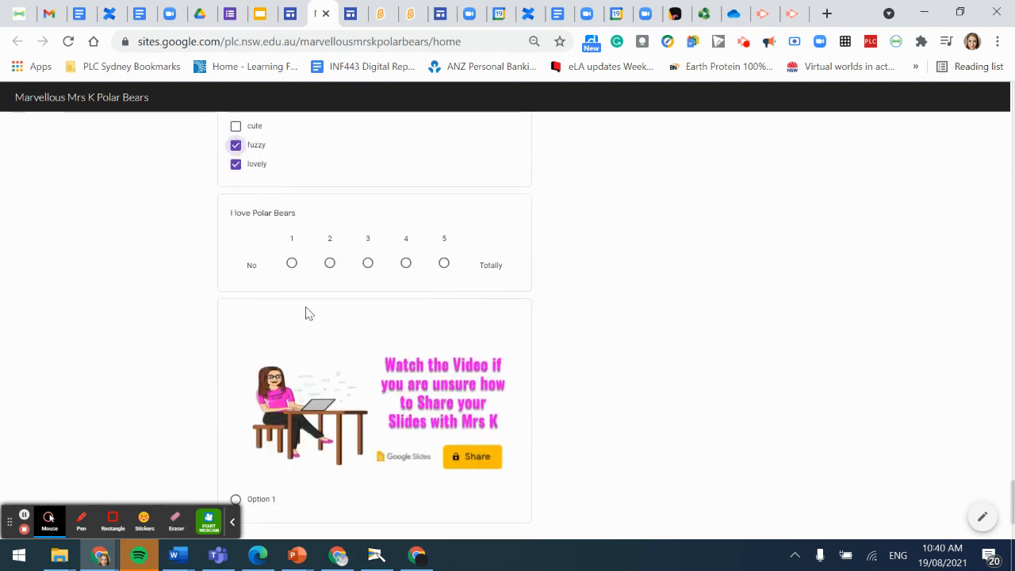